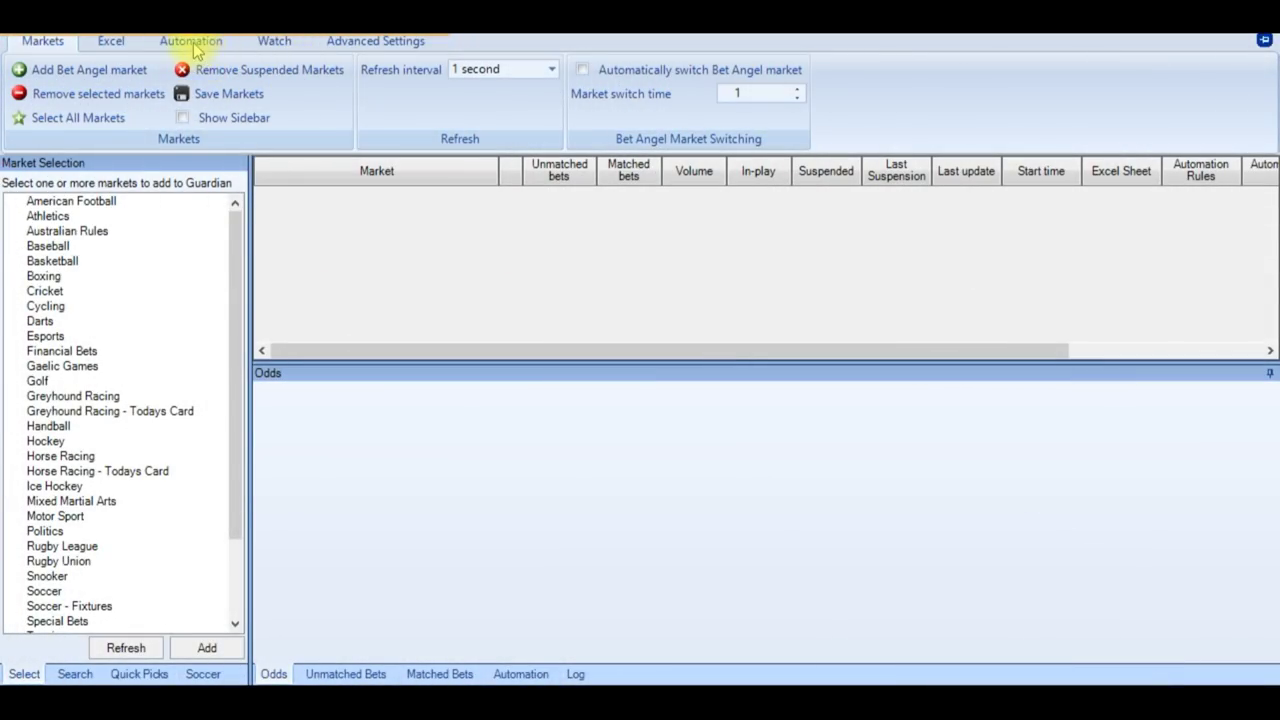
Step: Open the Fave Slips Goal Alert x5 rules file in the Automation Rules Editor and select Signal for heavy fav
left_click(192, 44)
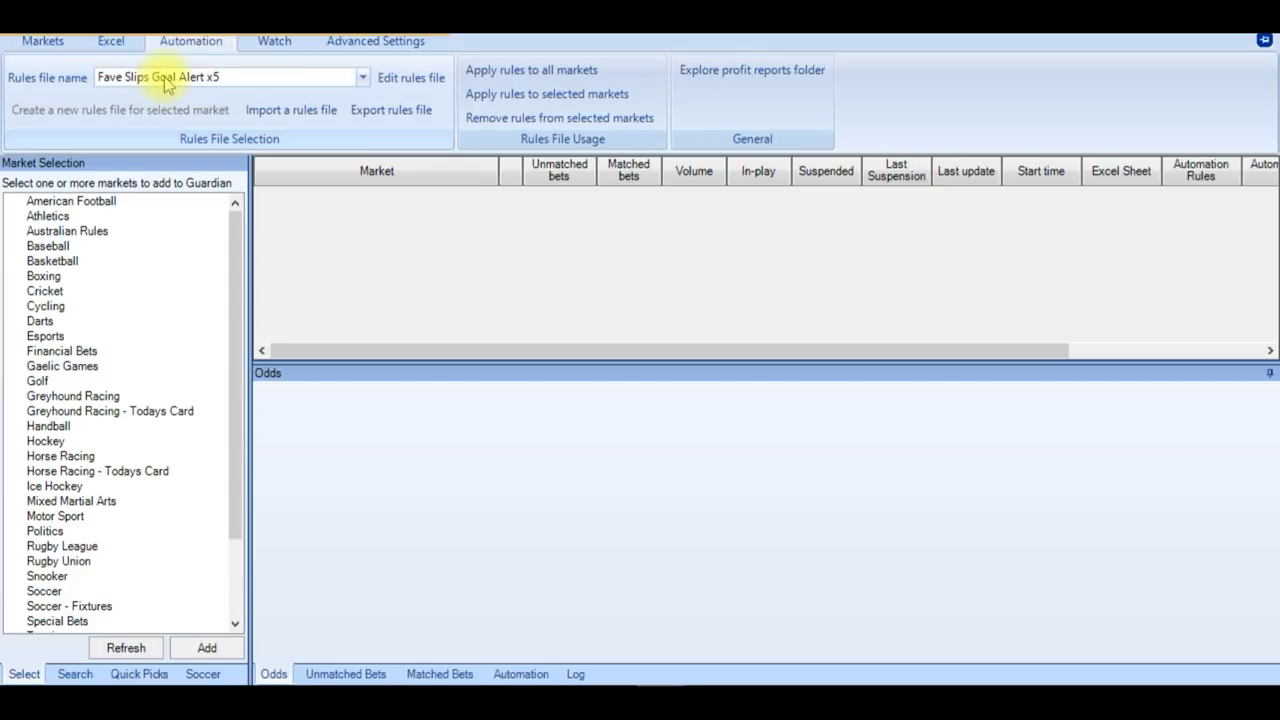
left_click(416, 80)
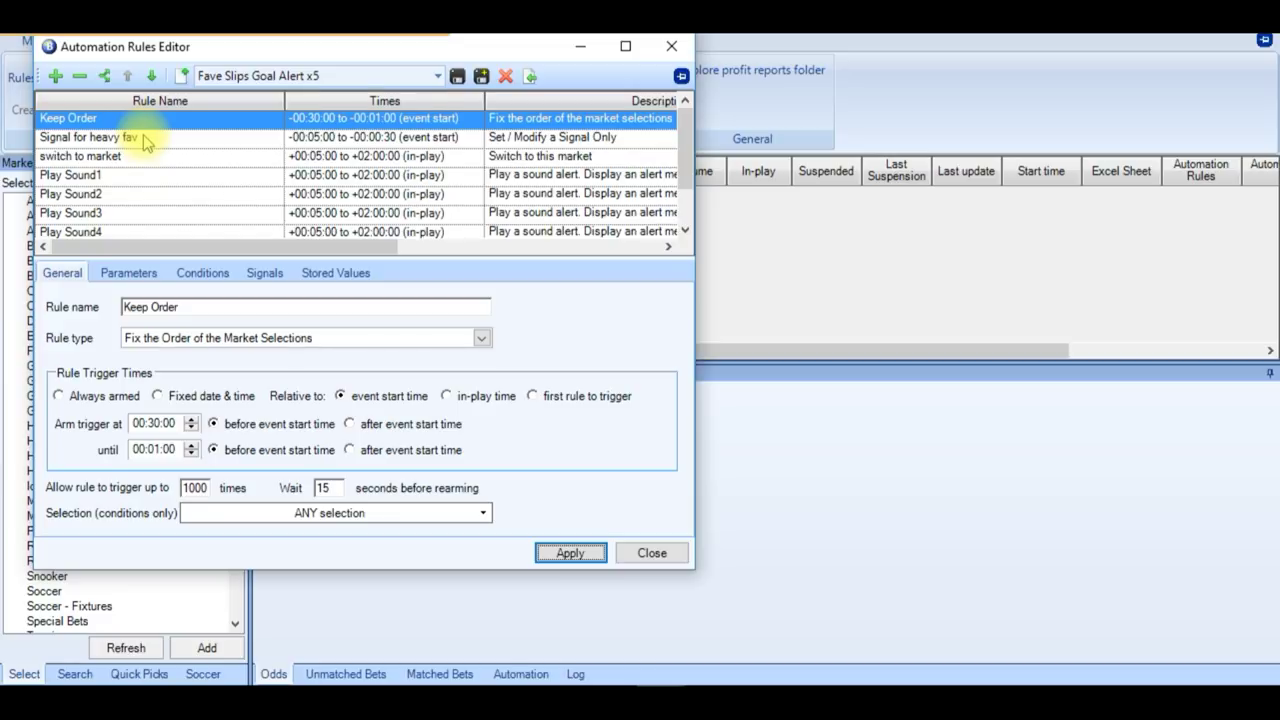
left_click(146, 140)
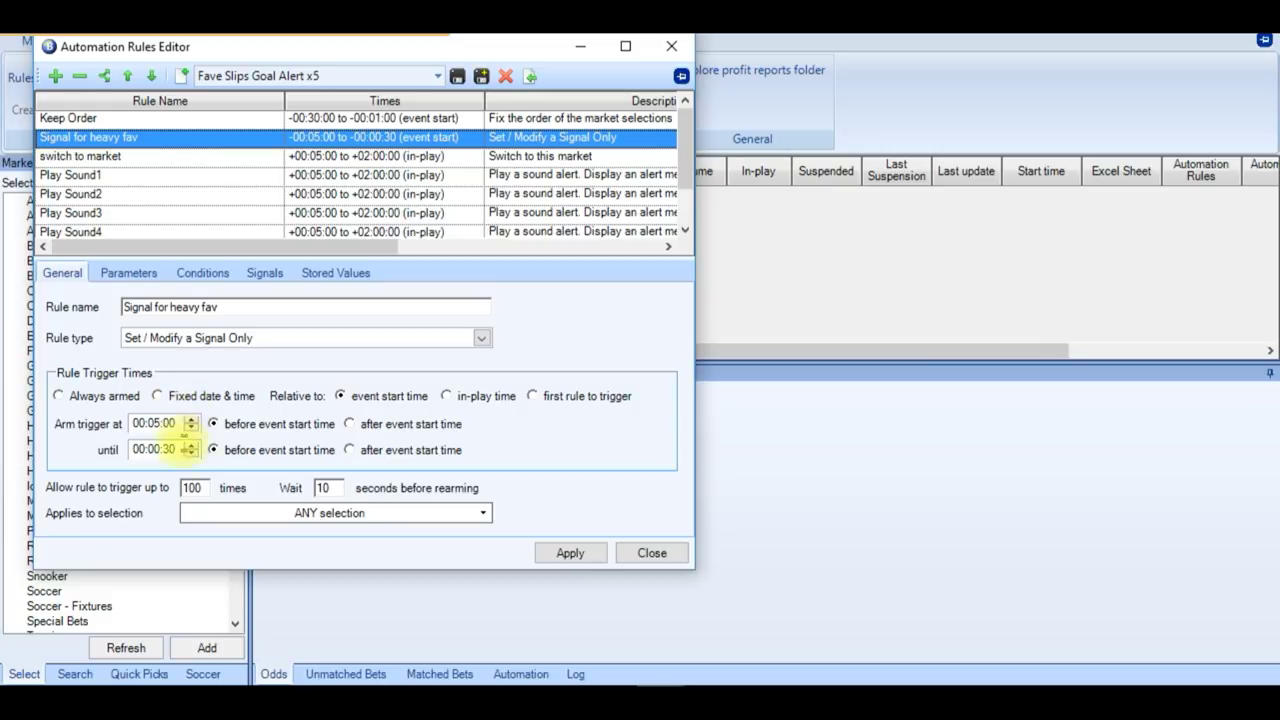
Step: Show the Signal for heavy fav conditions, starting with the favourite's back price under 1.85
left_click(142, 278)
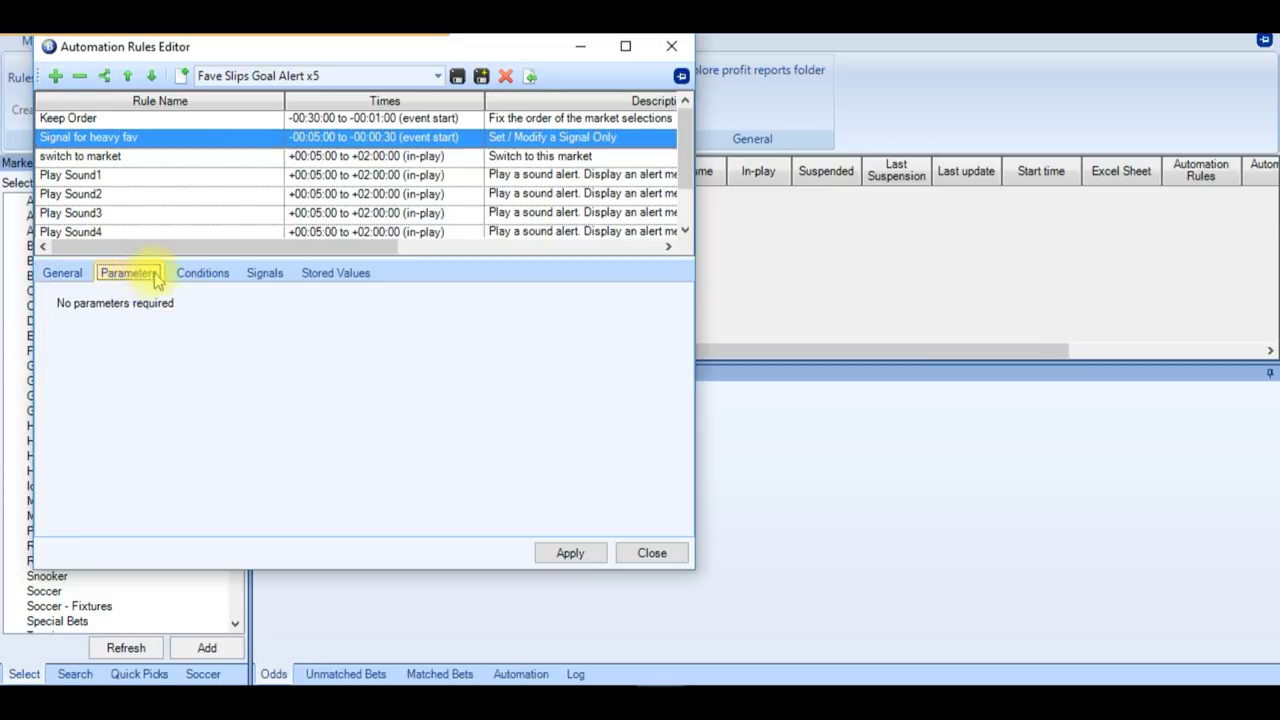
left_click(186, 278)
left_click(188, 331)
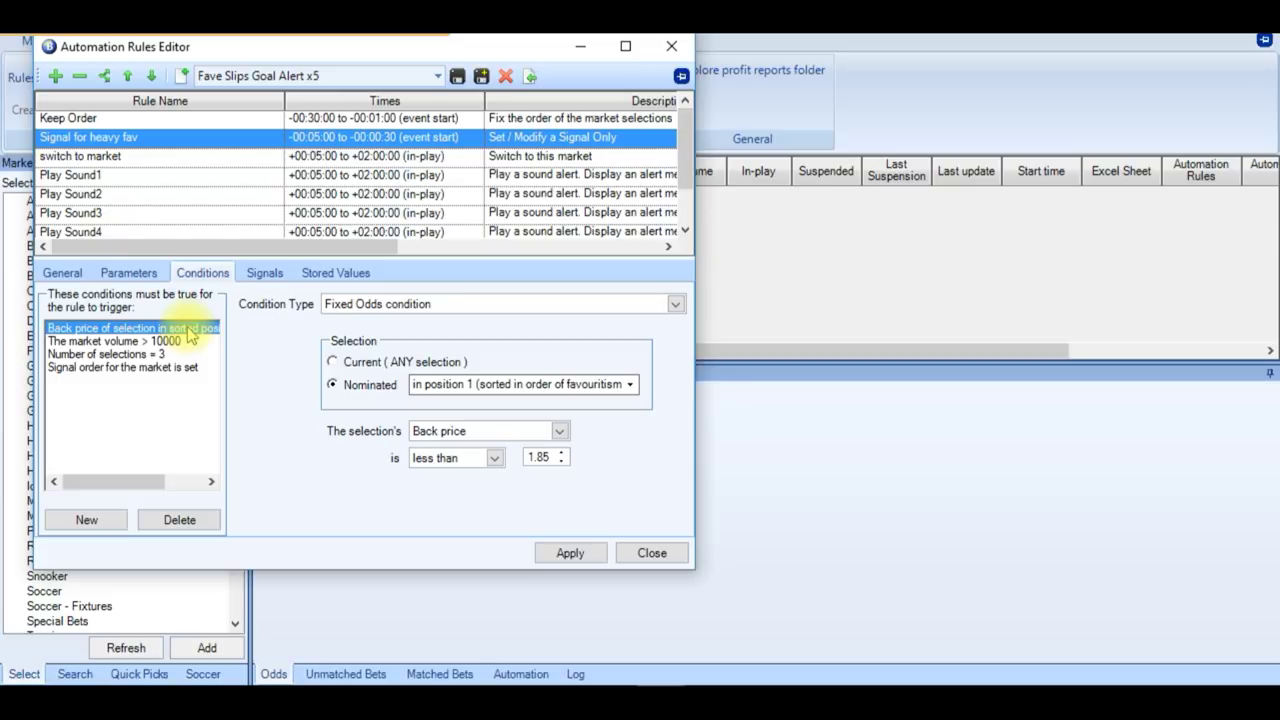
Step: Inspect the volume over 10000, exactly 3 selections and order signal conditions, then select Keep Order
left_click(175, 342)
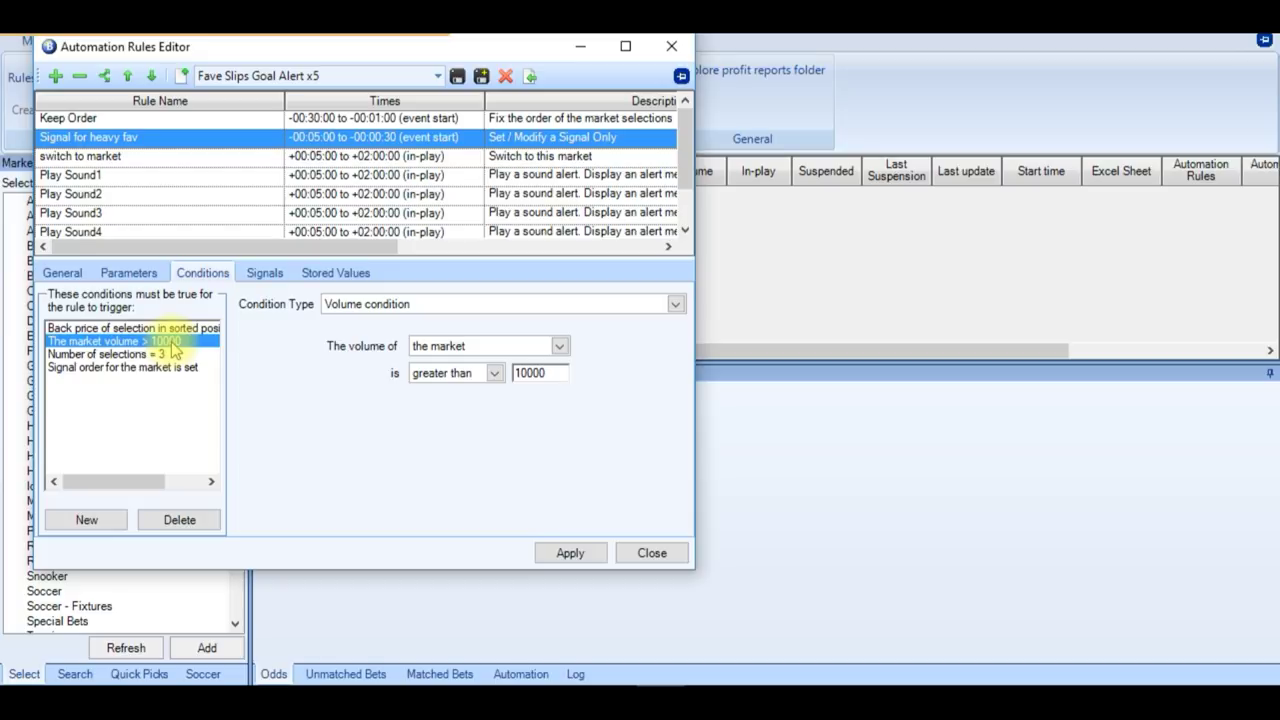
left_click(160, 354)
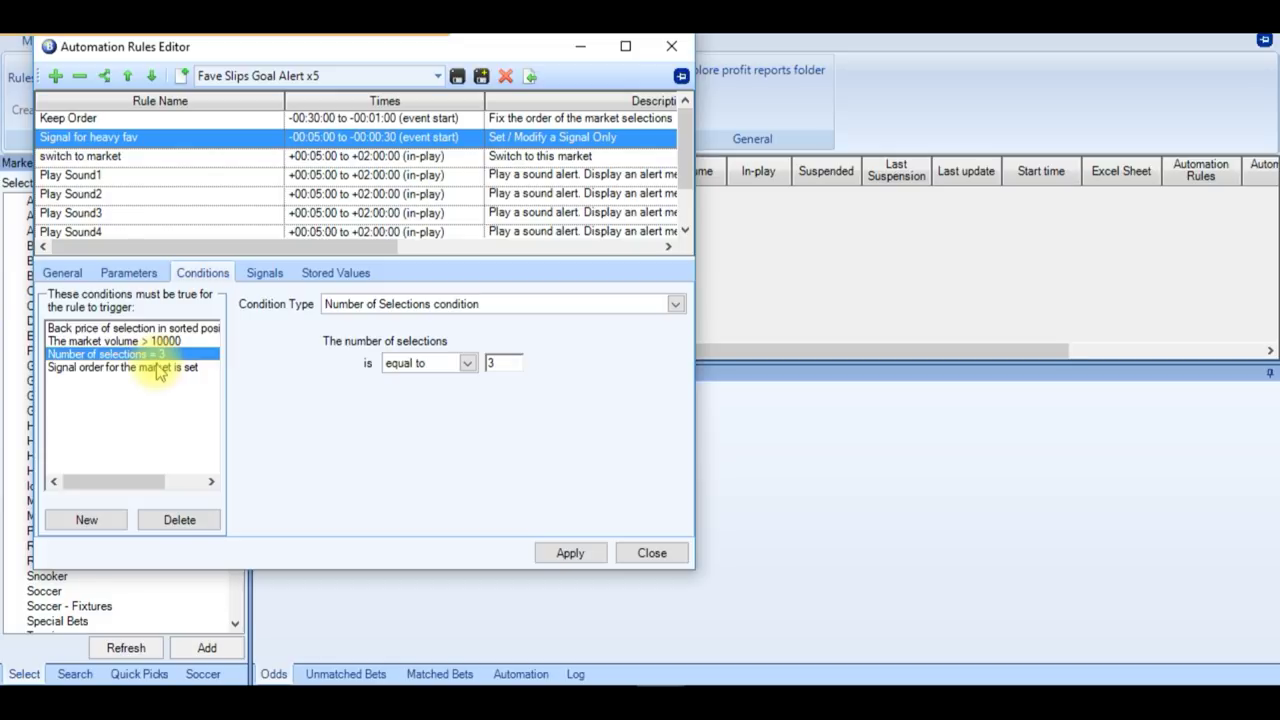
left_click(157, 370)
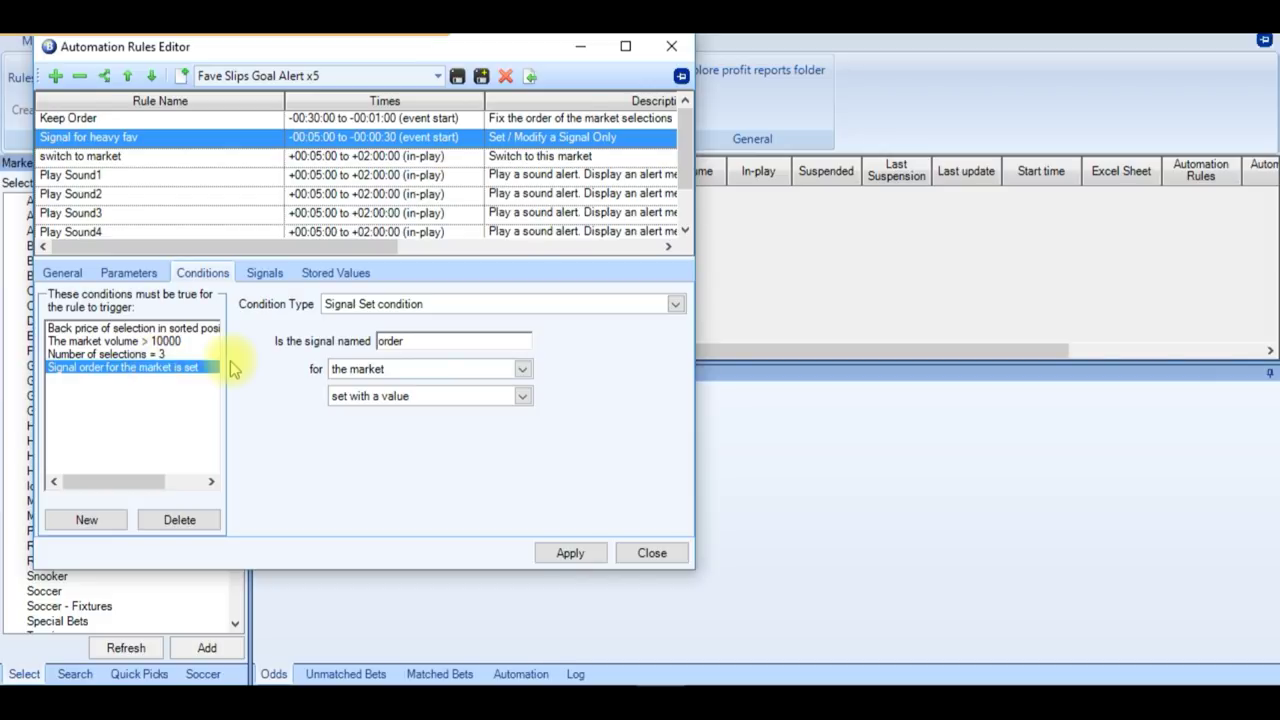
left_click(120, 118)
Step: Check the signals set by Keep Order, Signal for heavy fav and switch to market, plus its general settings
left_click(277, 281)
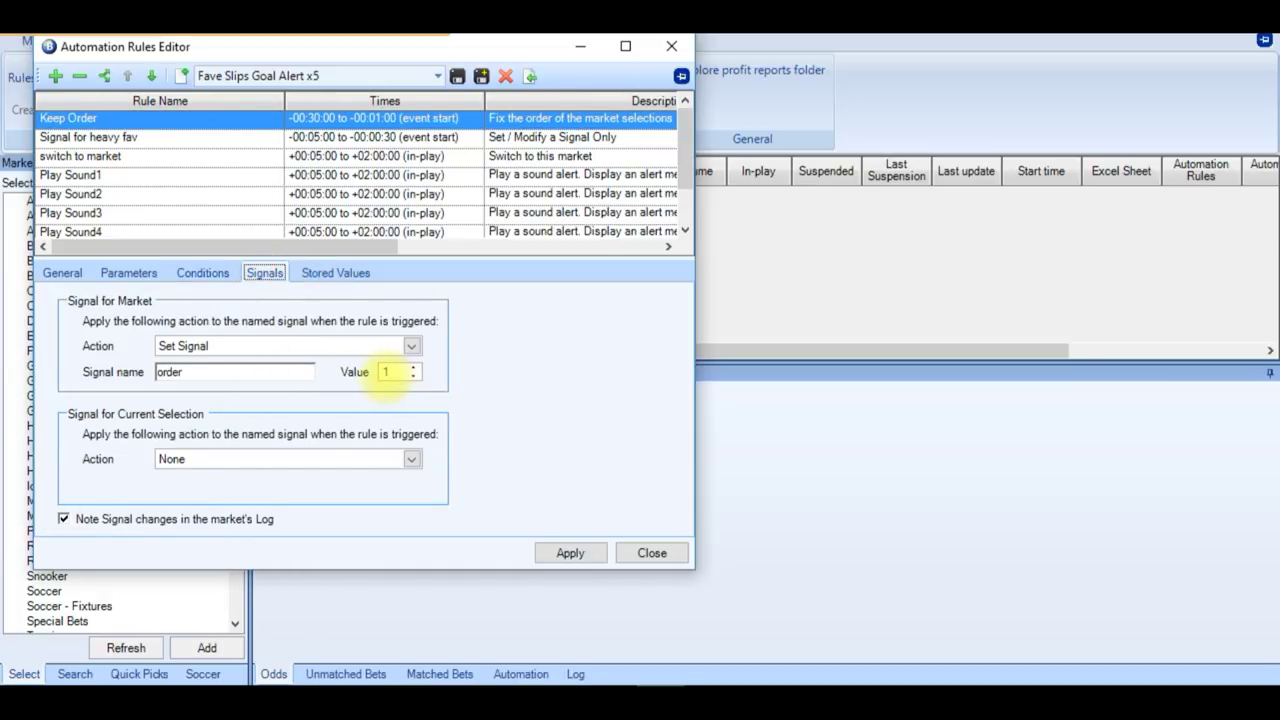
left_click(95, 137)
left_click(100, 158)
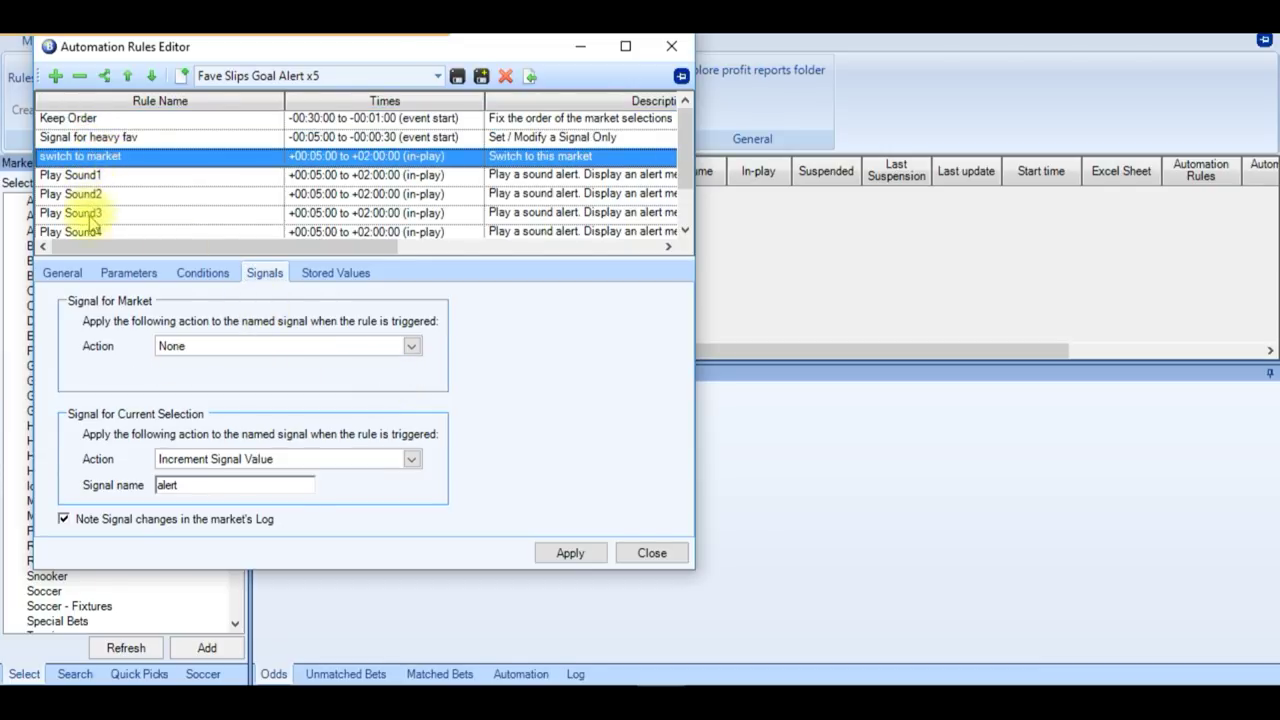
left_click(62, 273)
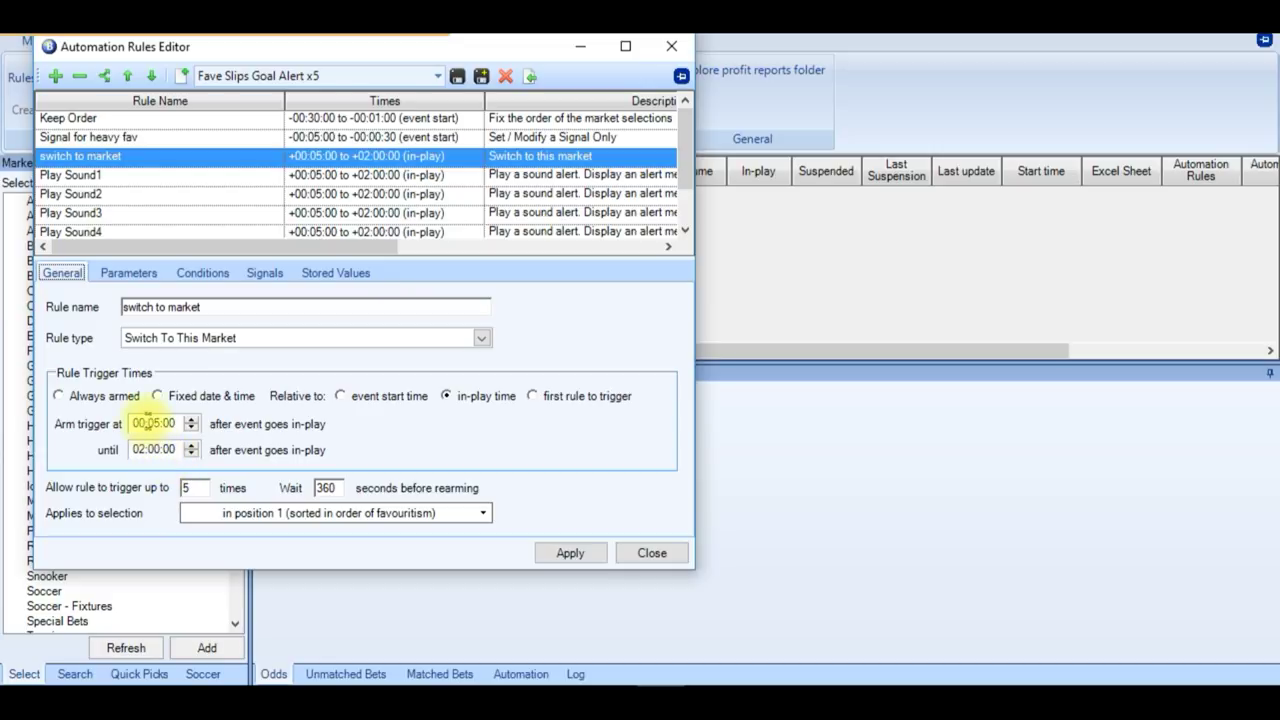
left_click(127, 274)
Step: Show switch to market's first condition: back price above its 180-seconds-ago price plus 35 ticks
left_click(212, 273)
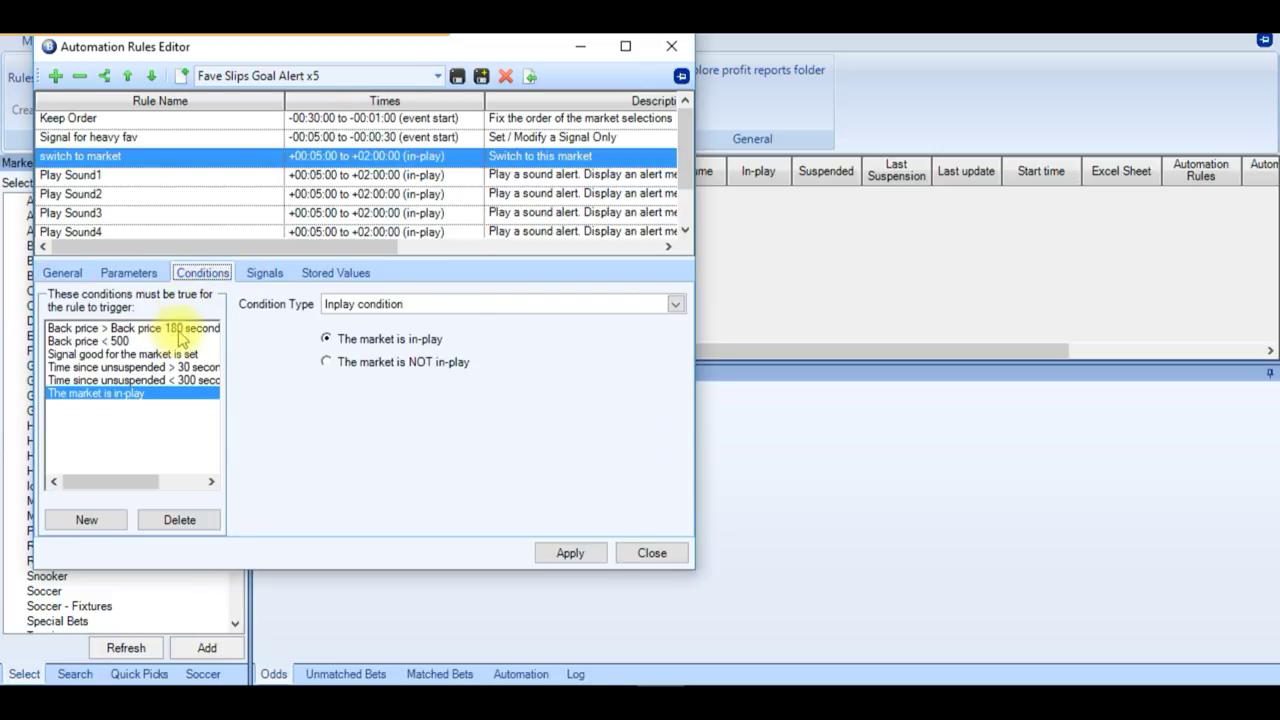
left_click(180, 330)
left_click_drag(680, 380, 682, 456)
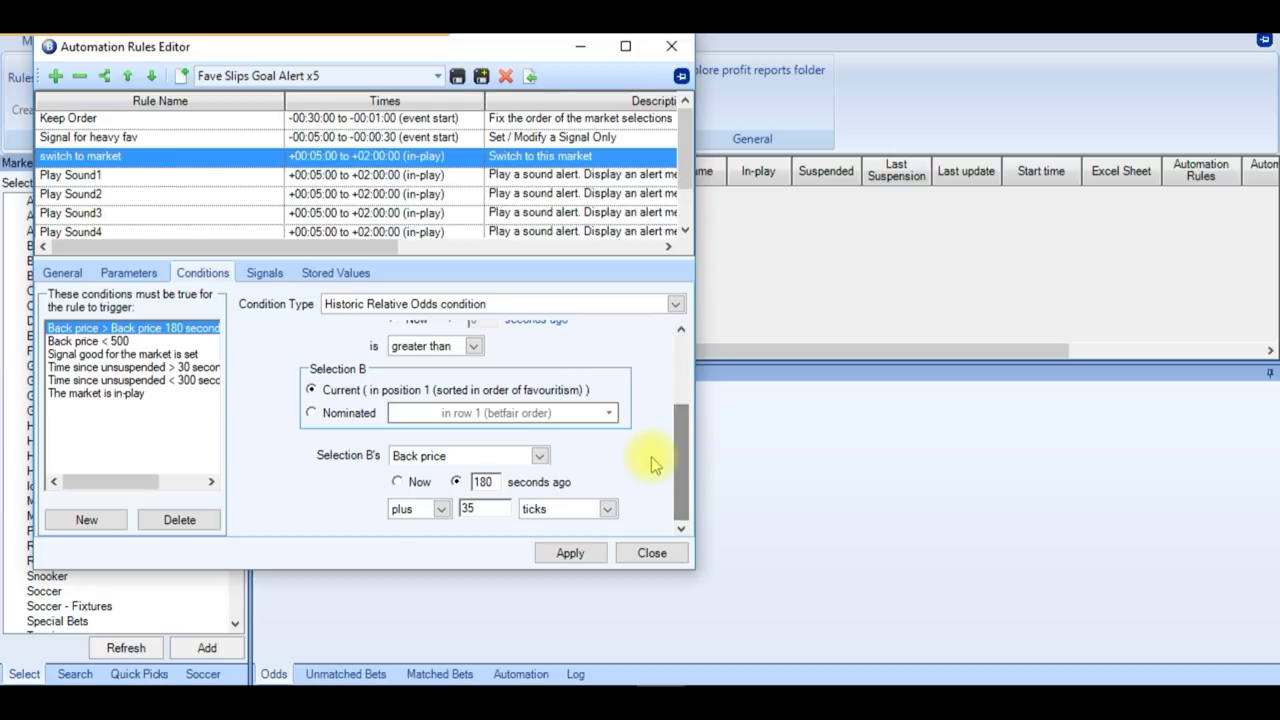
Step: Inspect the back price under 500 and good signal conditions, and confirm Signal for heavy fav's signal
left_click(101, 343)
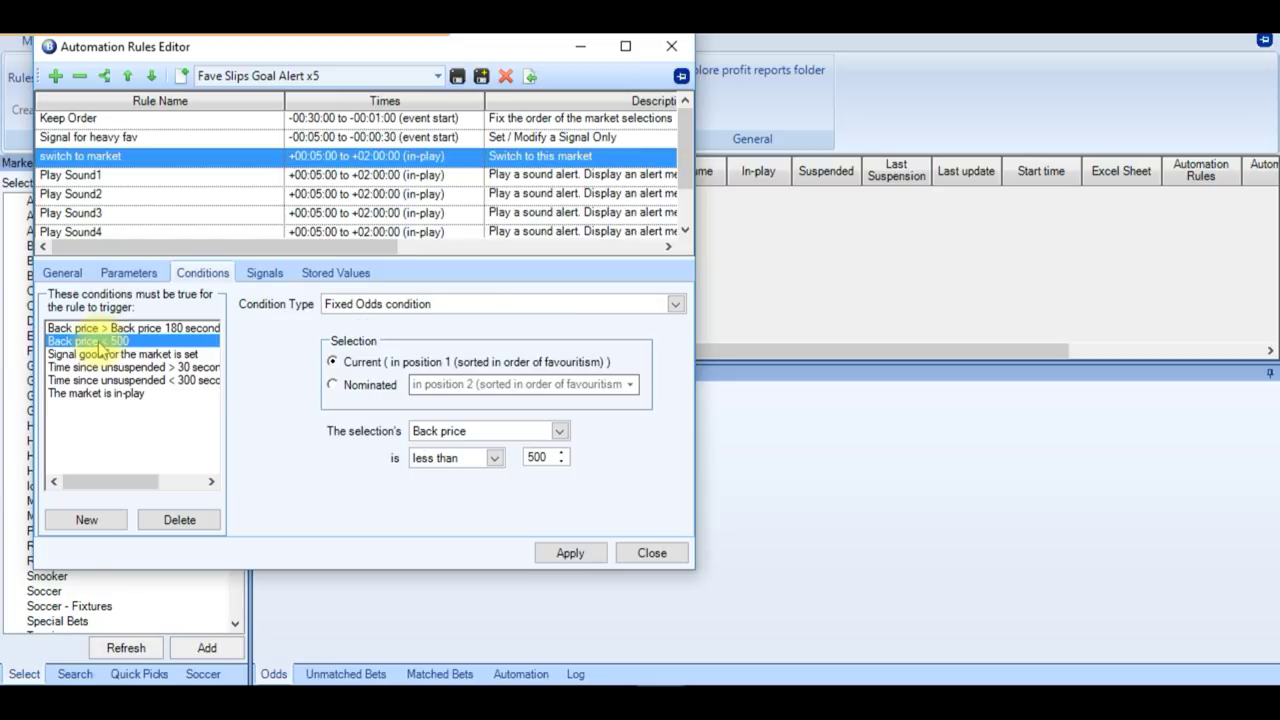
left_click(122, 356)
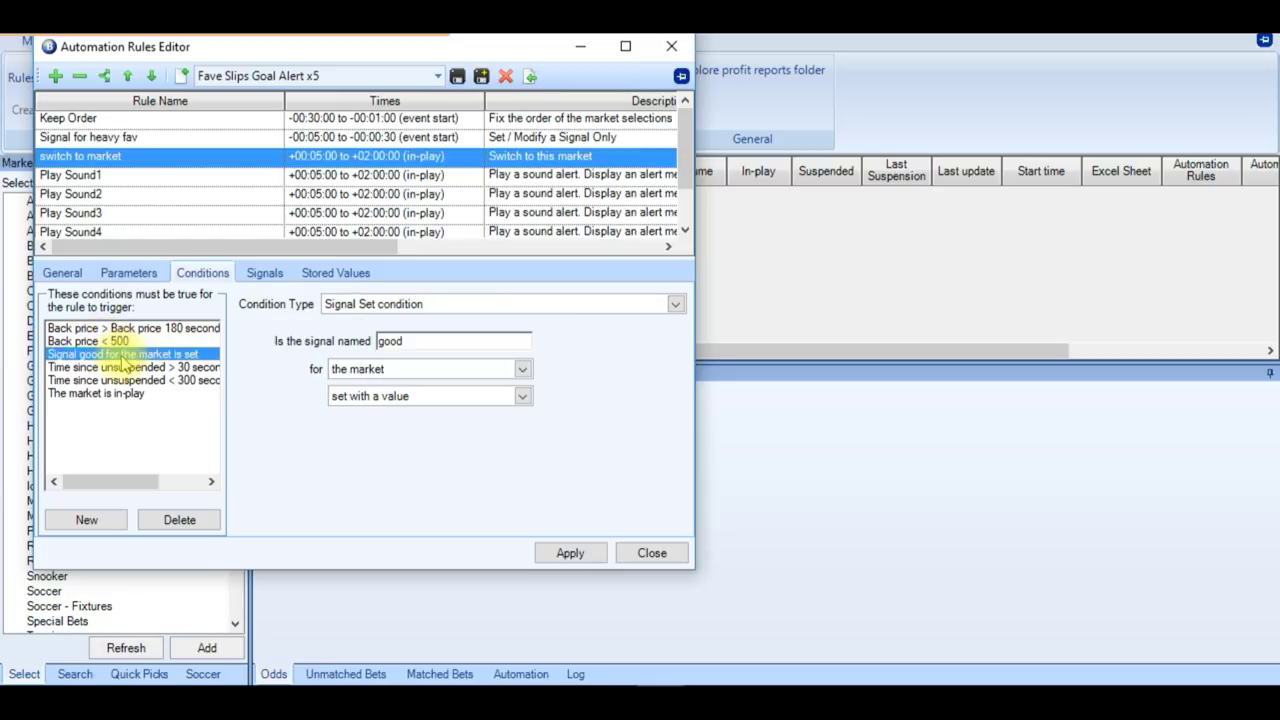
left_click(137, 138)
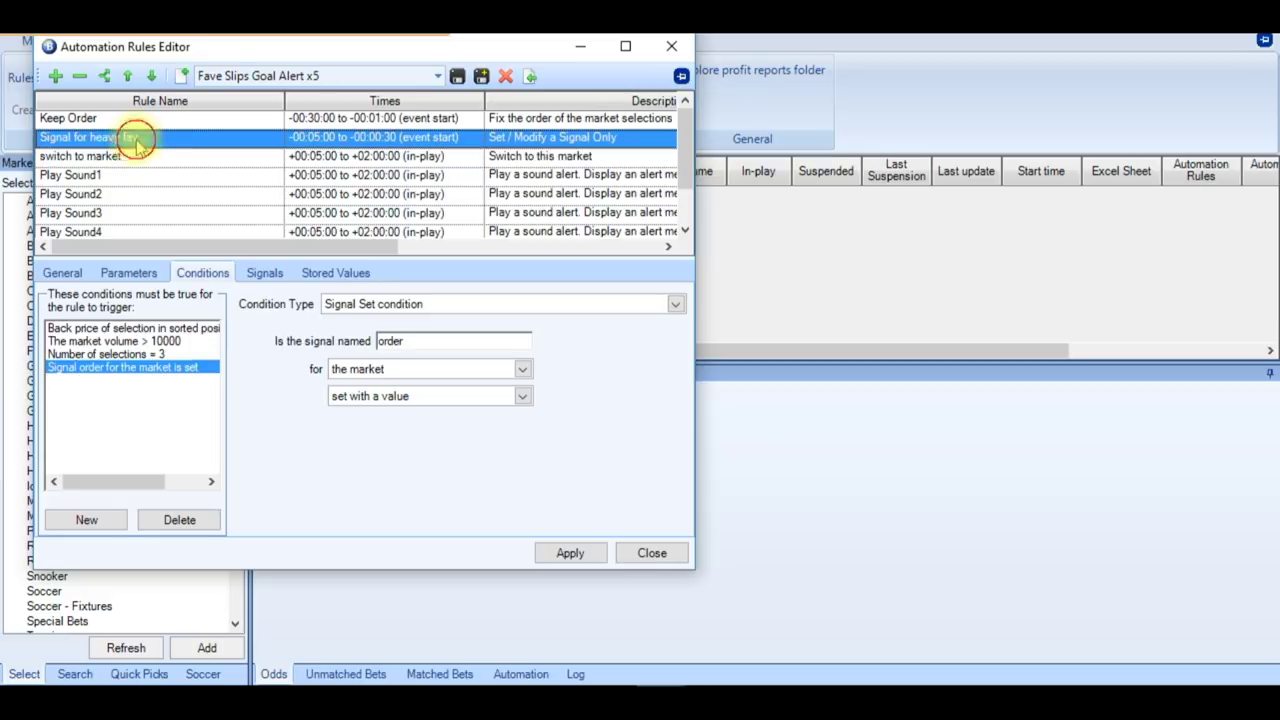
left_click(266, 272)
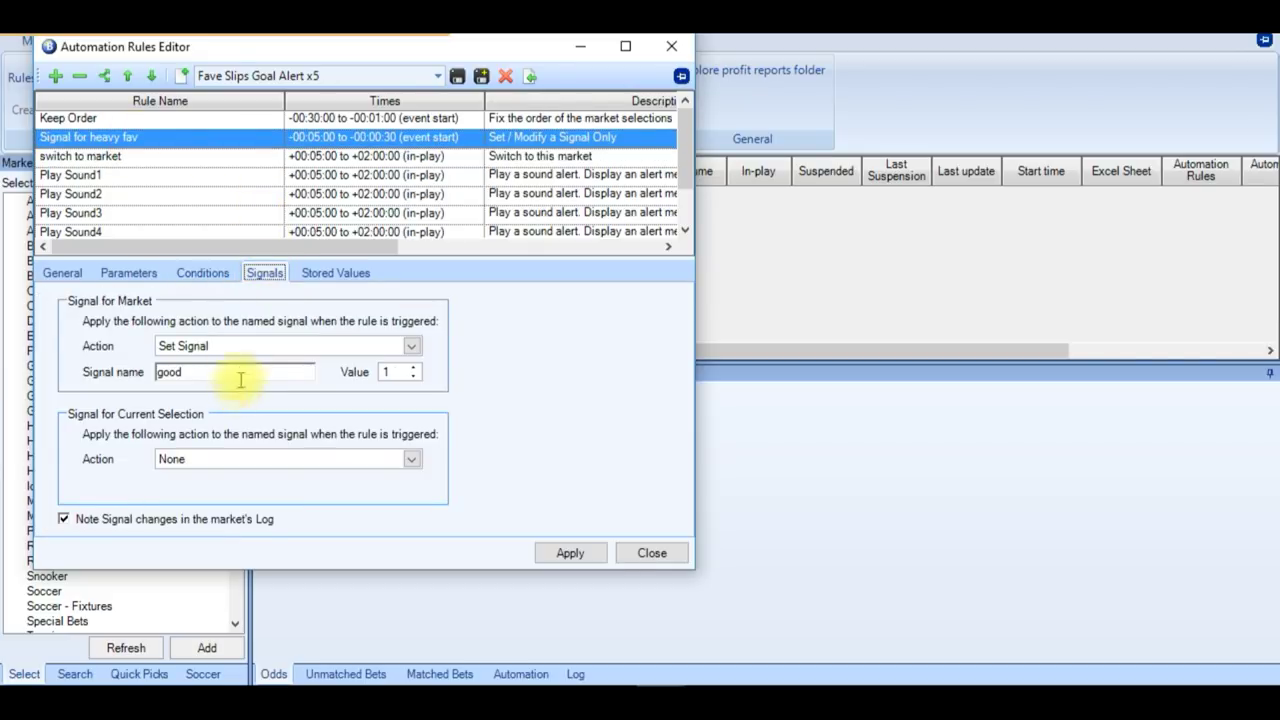
left_click(105, 157)
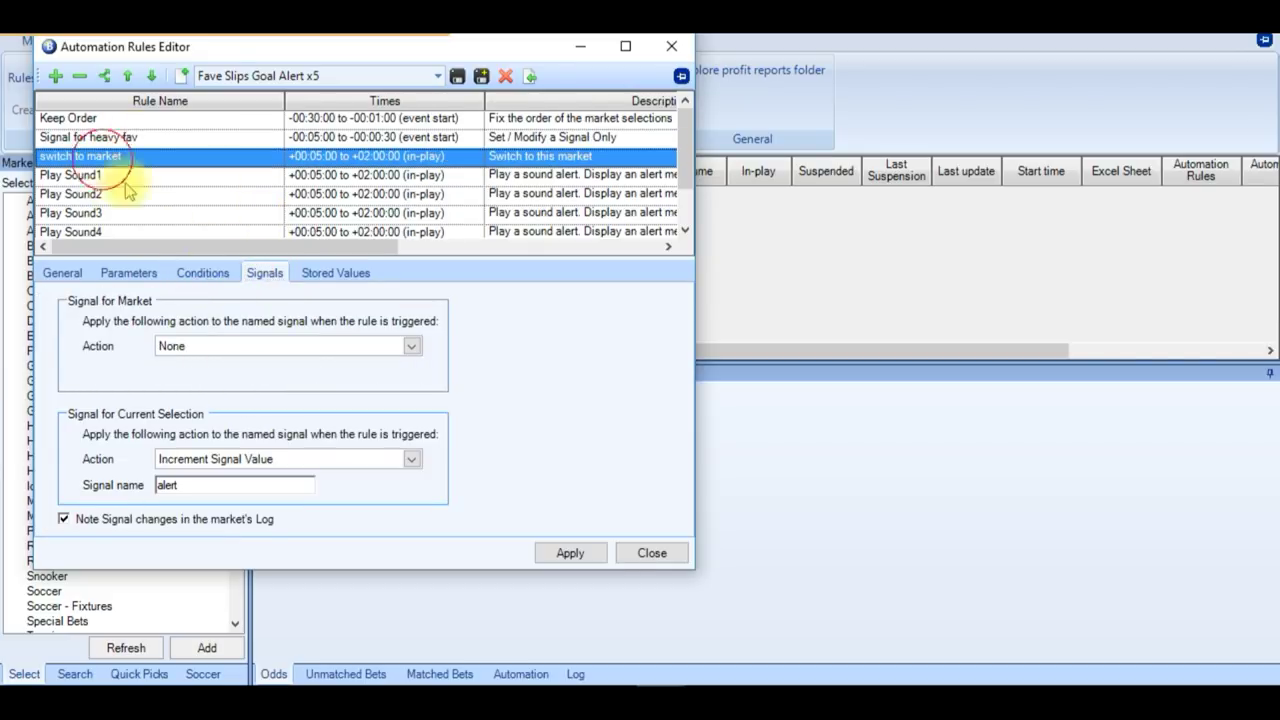
Step: Review switch to market's good signal, 30–300 seconds unsuspended and market in-play conditions
left_click(188, 280)
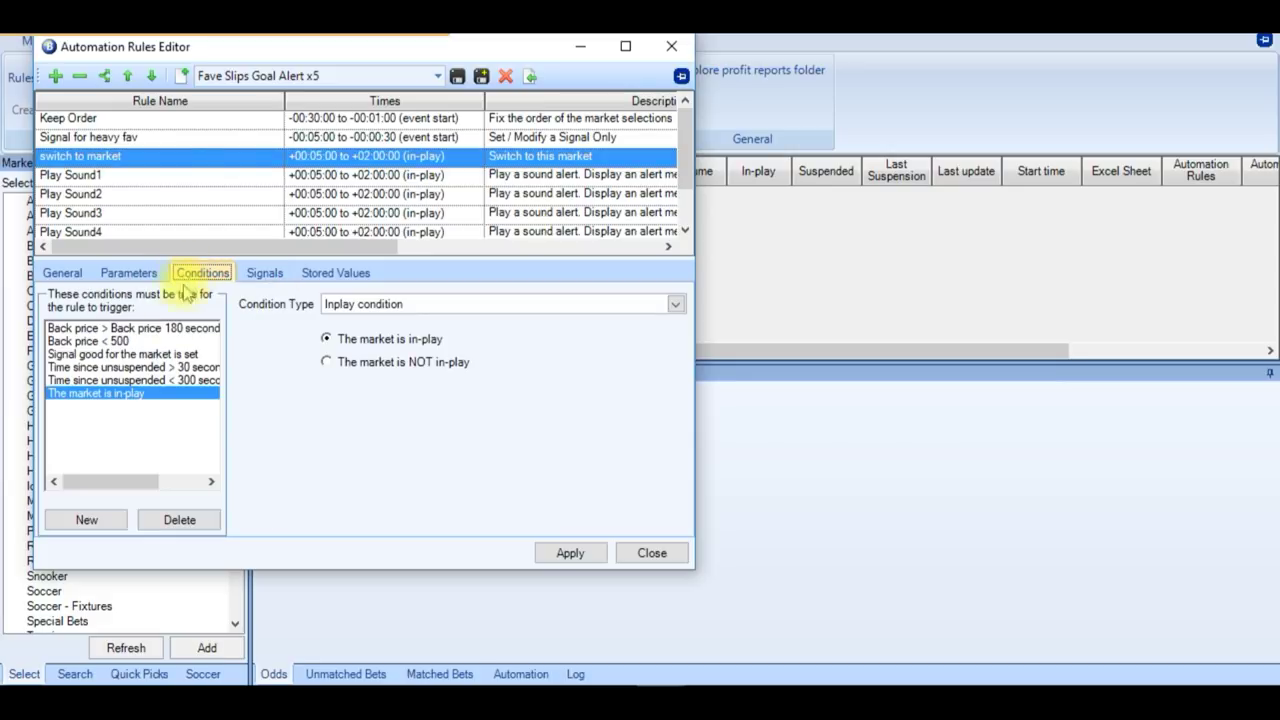
left_click(156, 355)
left_click(157, 367)
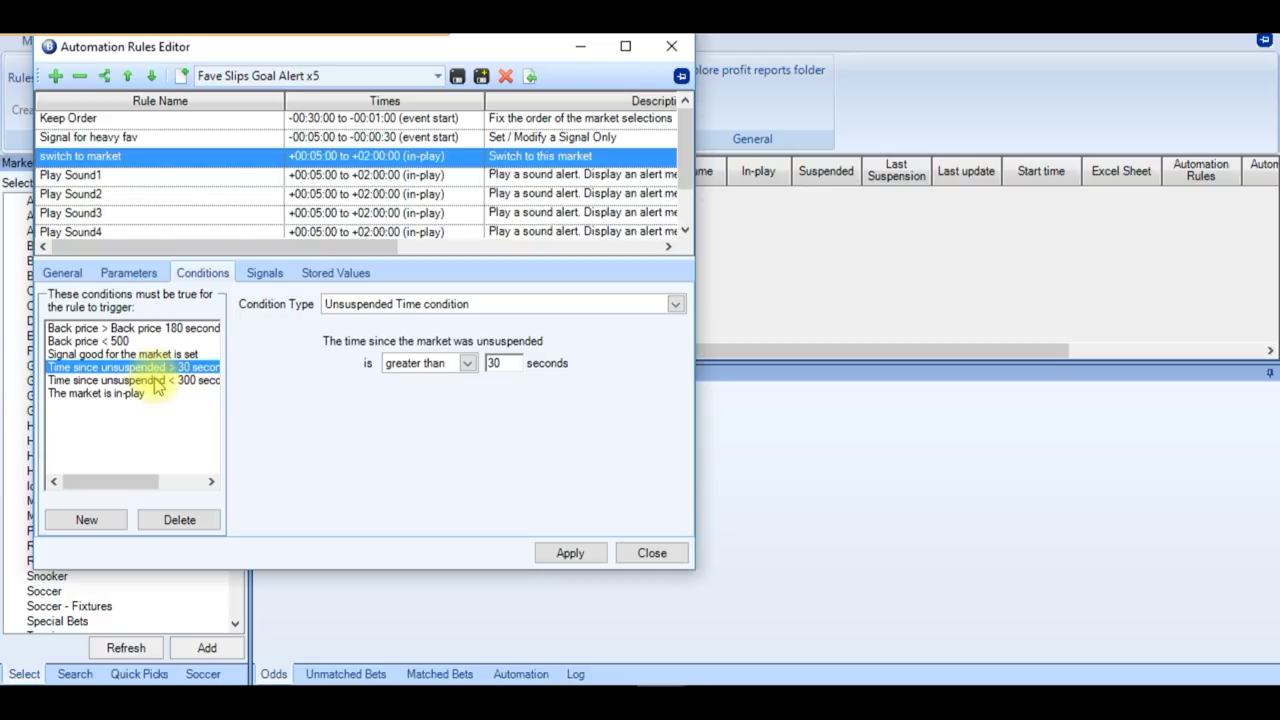
left_click(155, 382)
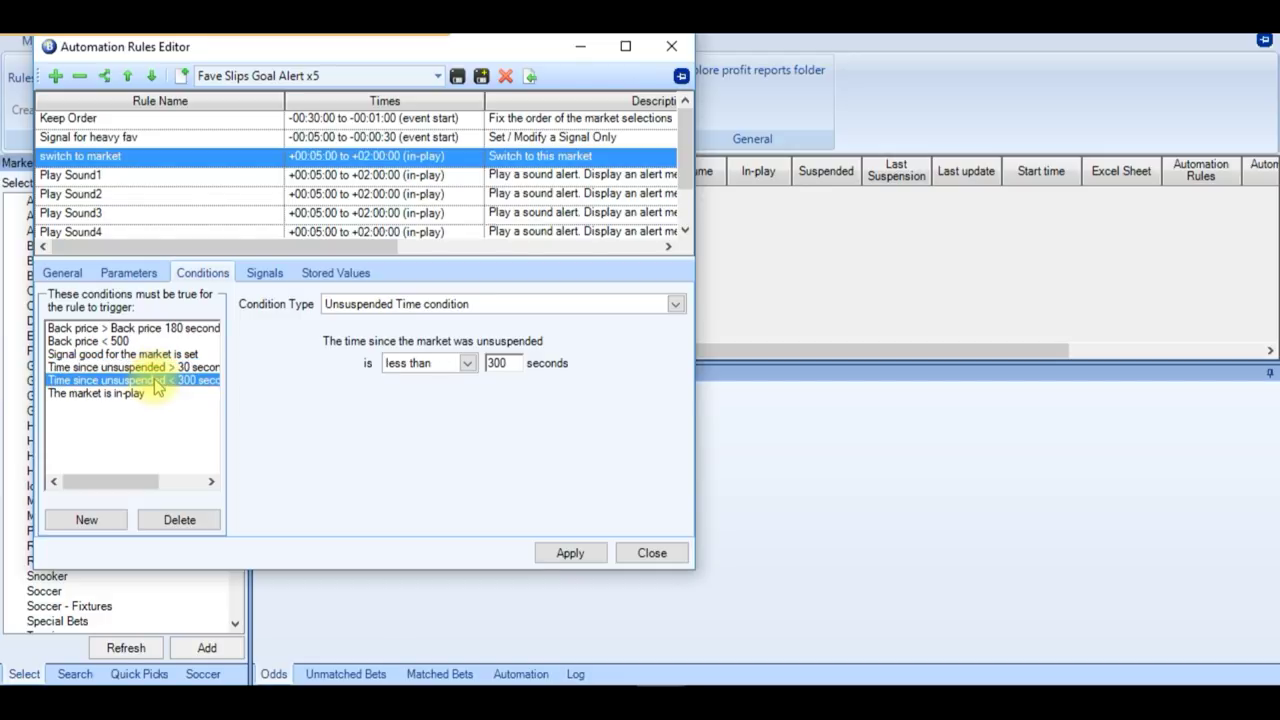
left_click(115, 395)
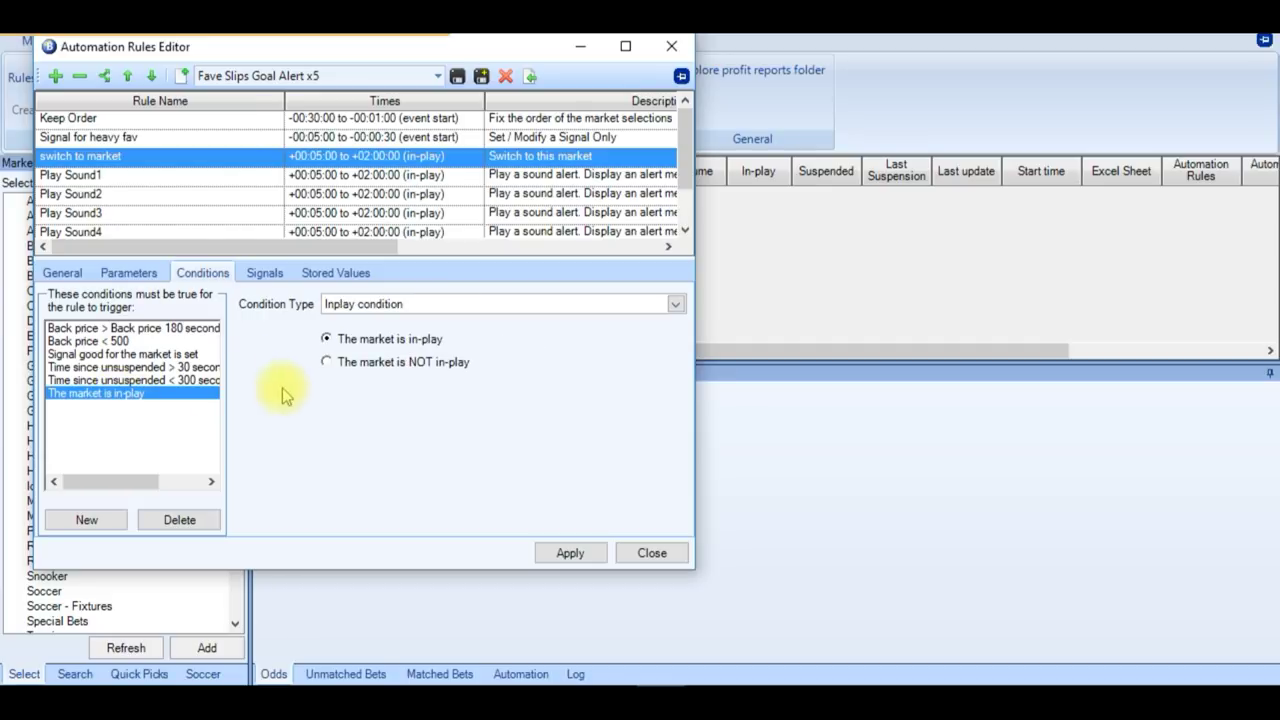
Step: Review the FAV CONCEDED alert settings in Play Sound1 through Play Sound5, then close the editor
left_click(131, 178)
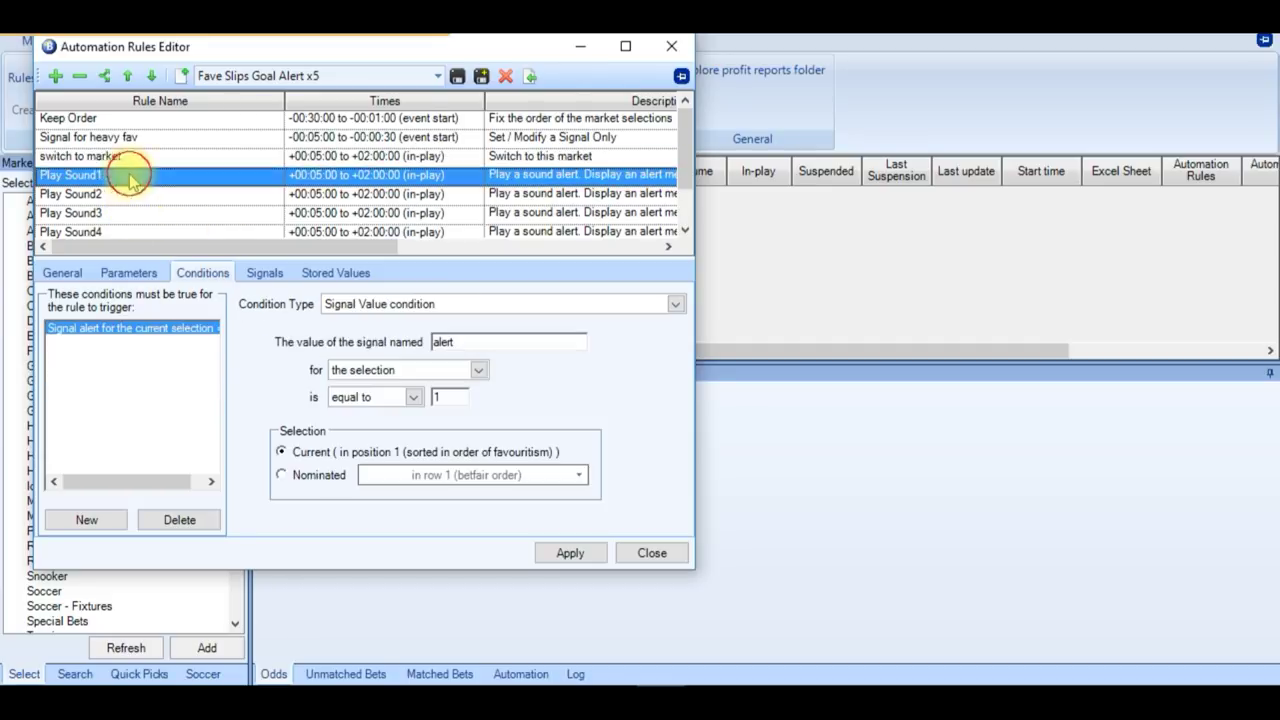
left_click(131, 274)
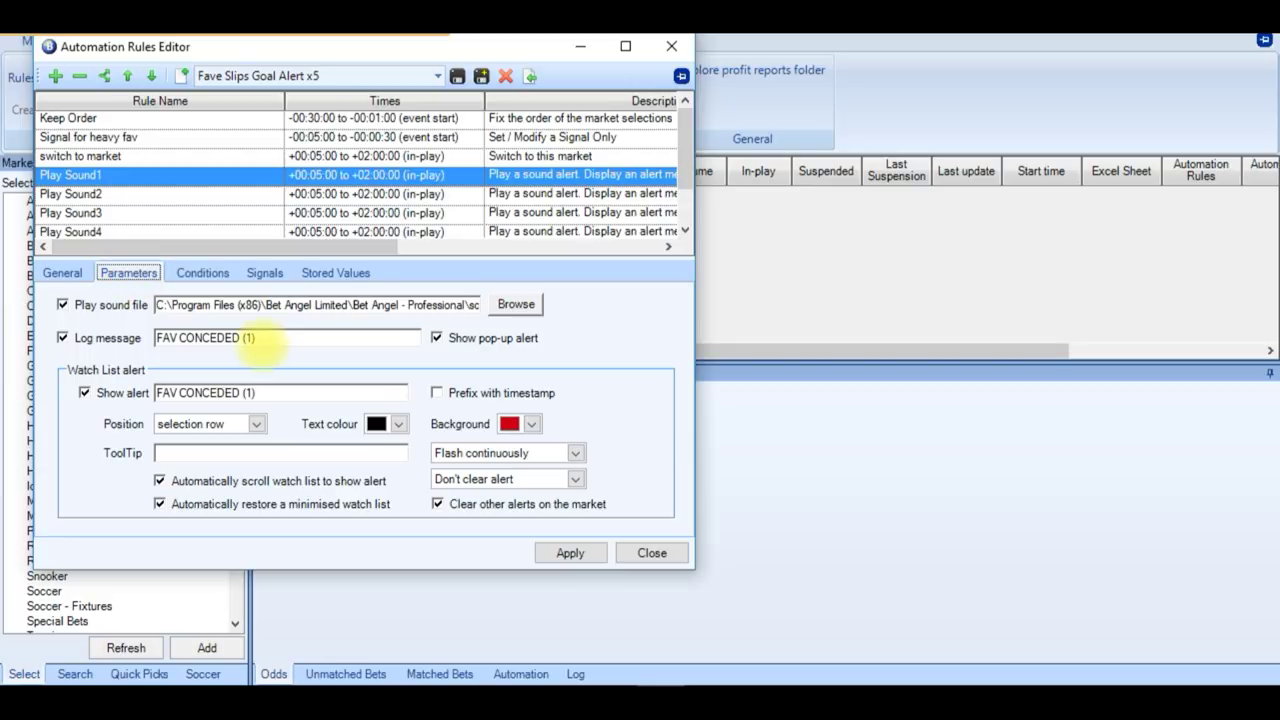
left_click(92, 194)
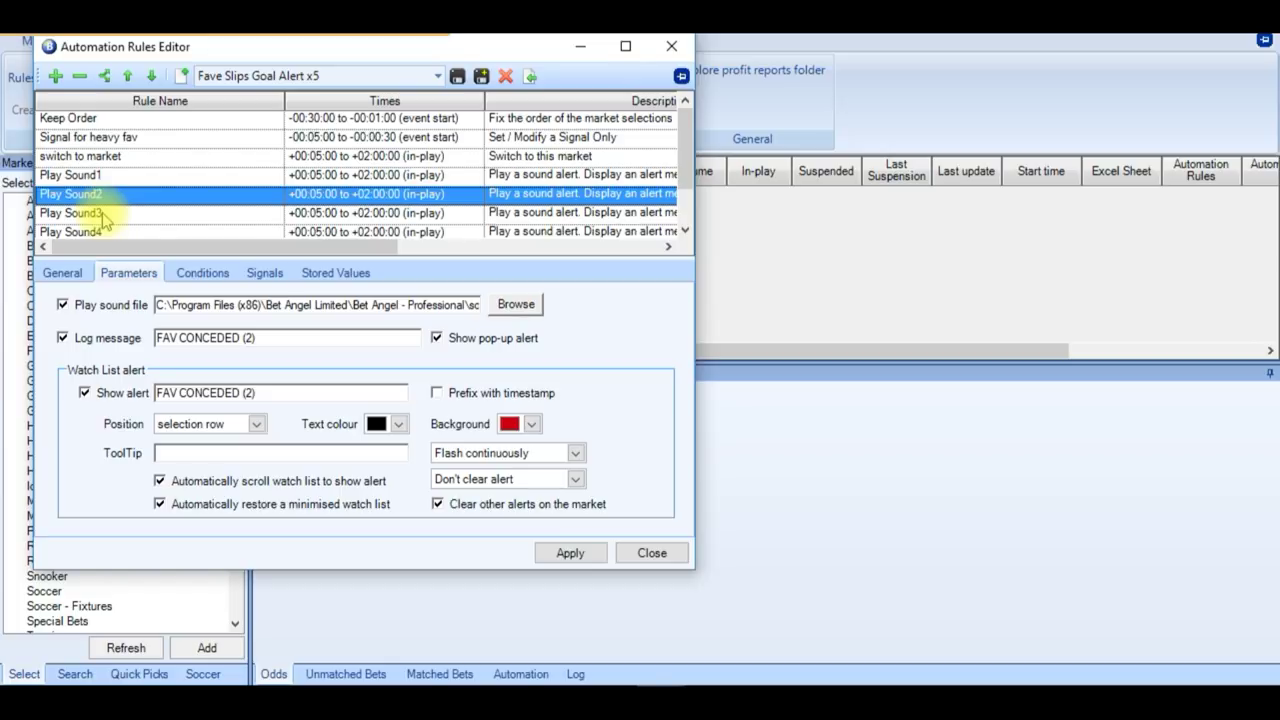
left_click(96, 213)
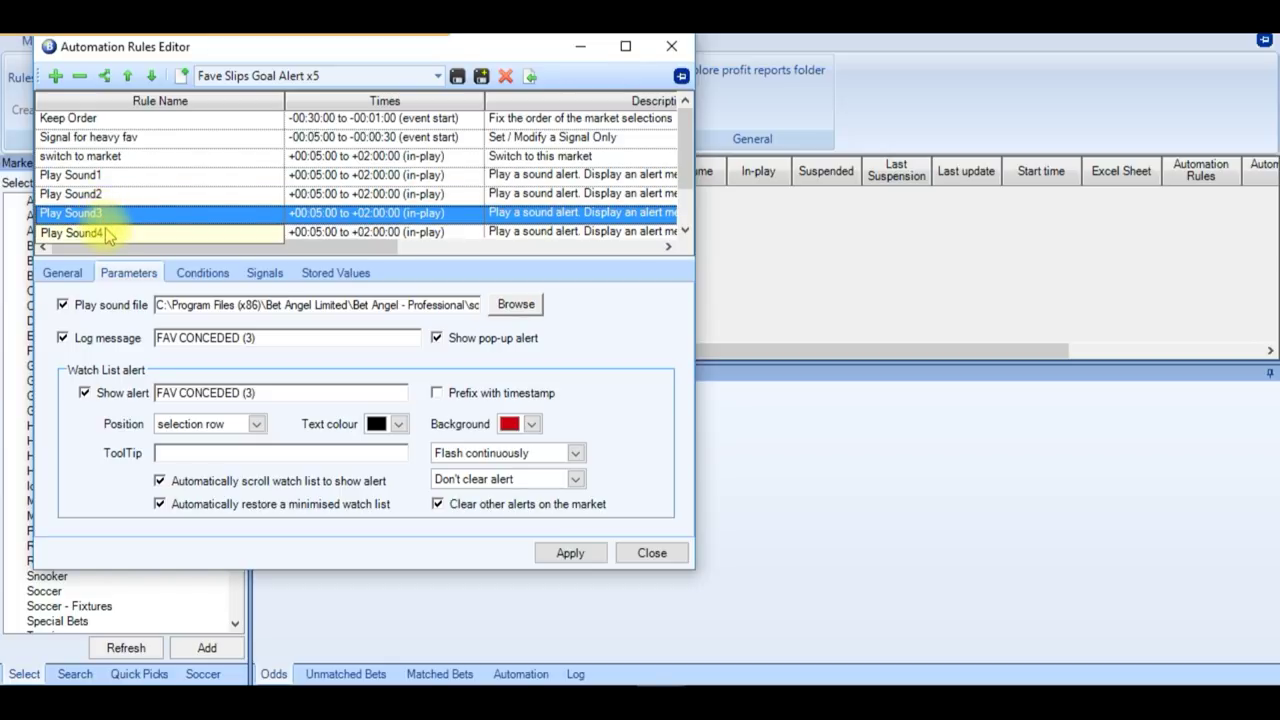
left_click(107, 231)
left_click(107, 233)
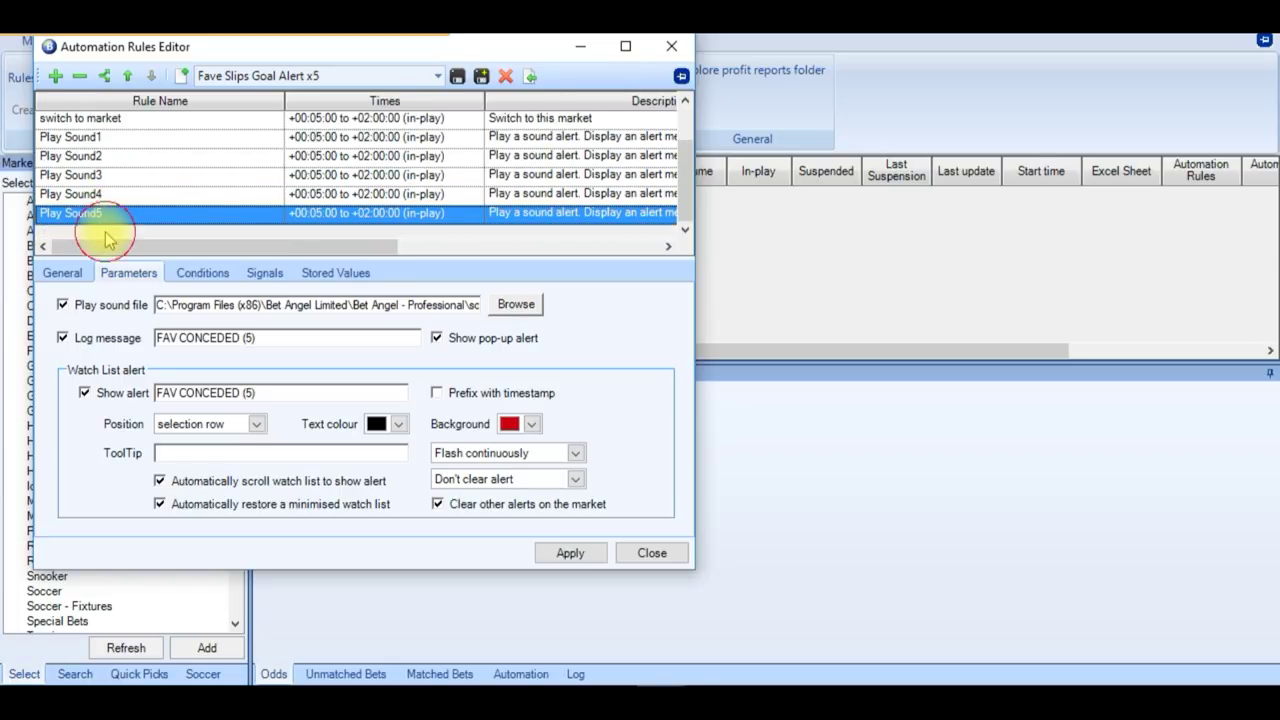
left_click(652, 552)
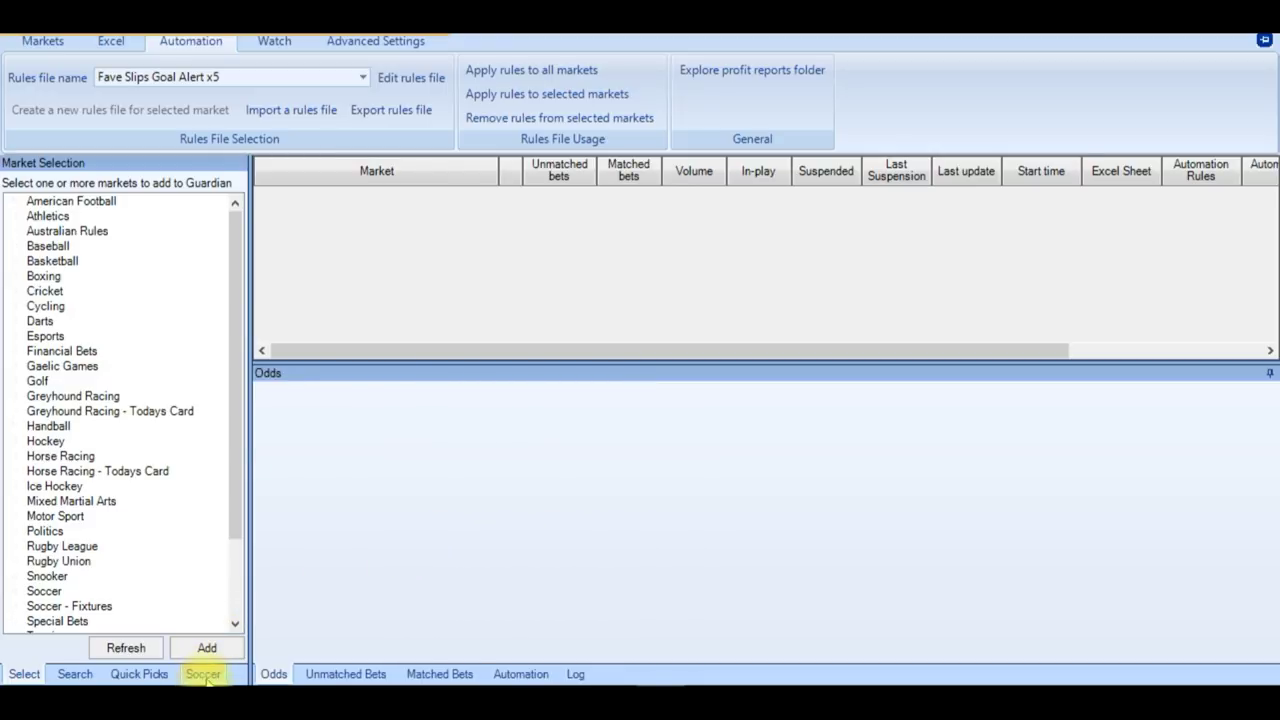
Step: Search soccer fixtures and select every Match Odds market in Fixtures 12 December
left_click(204, 676)
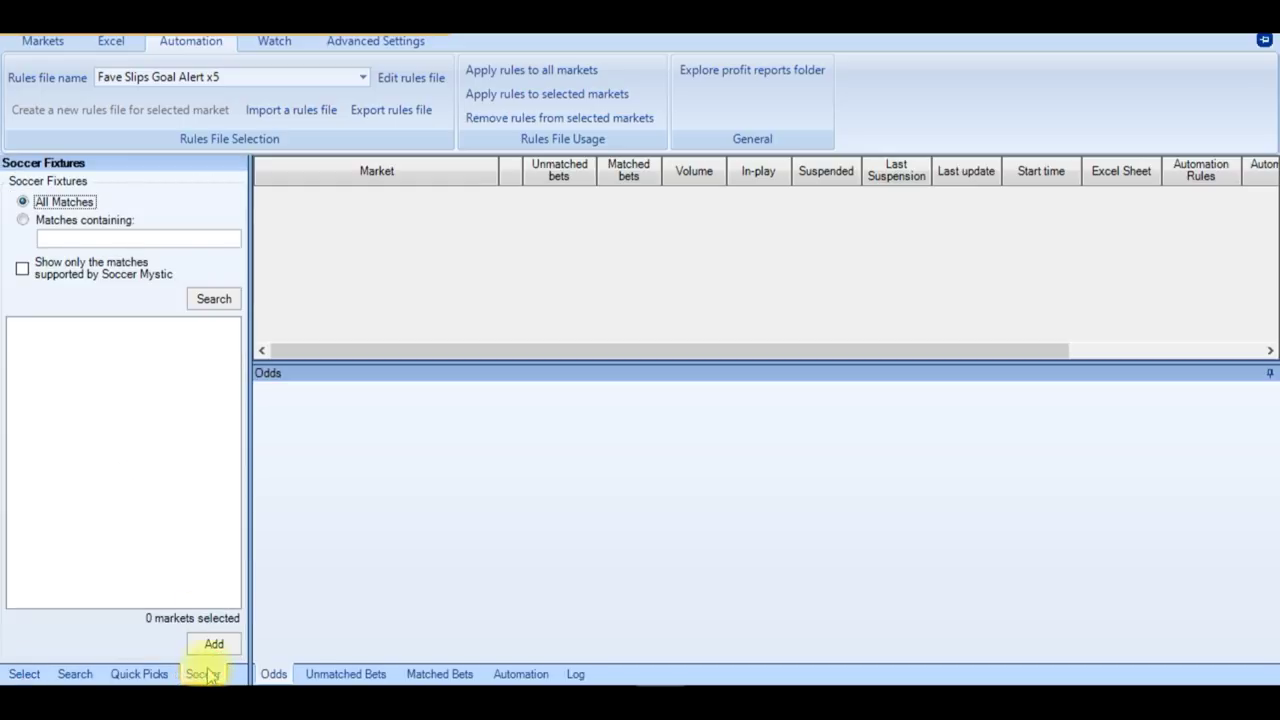
left_click(199, 298)
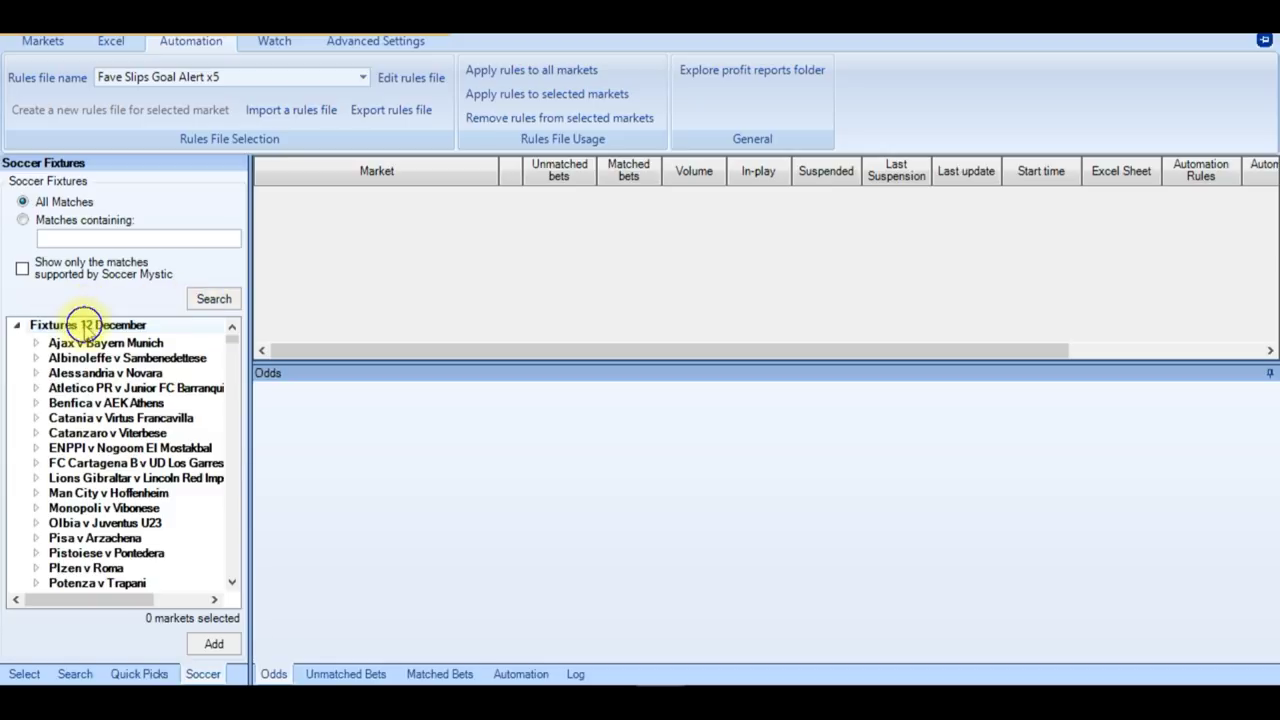
right_click(87, 329)
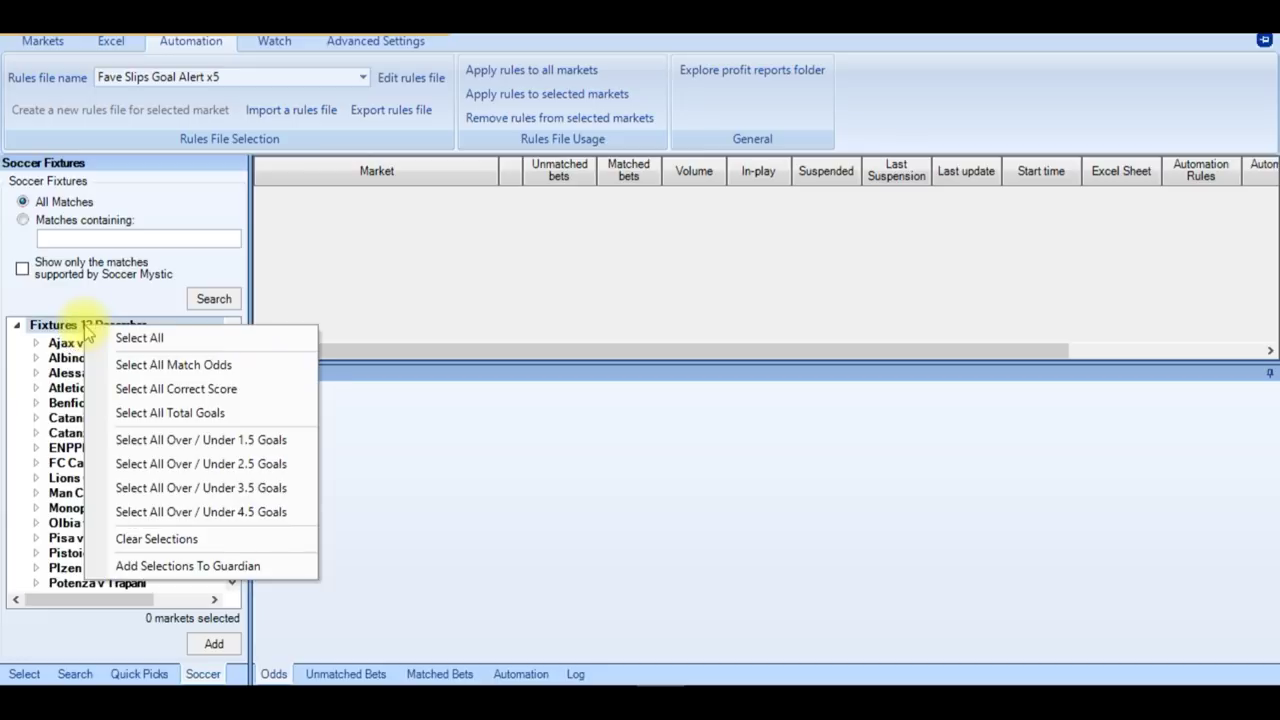
left_click(192, 364)
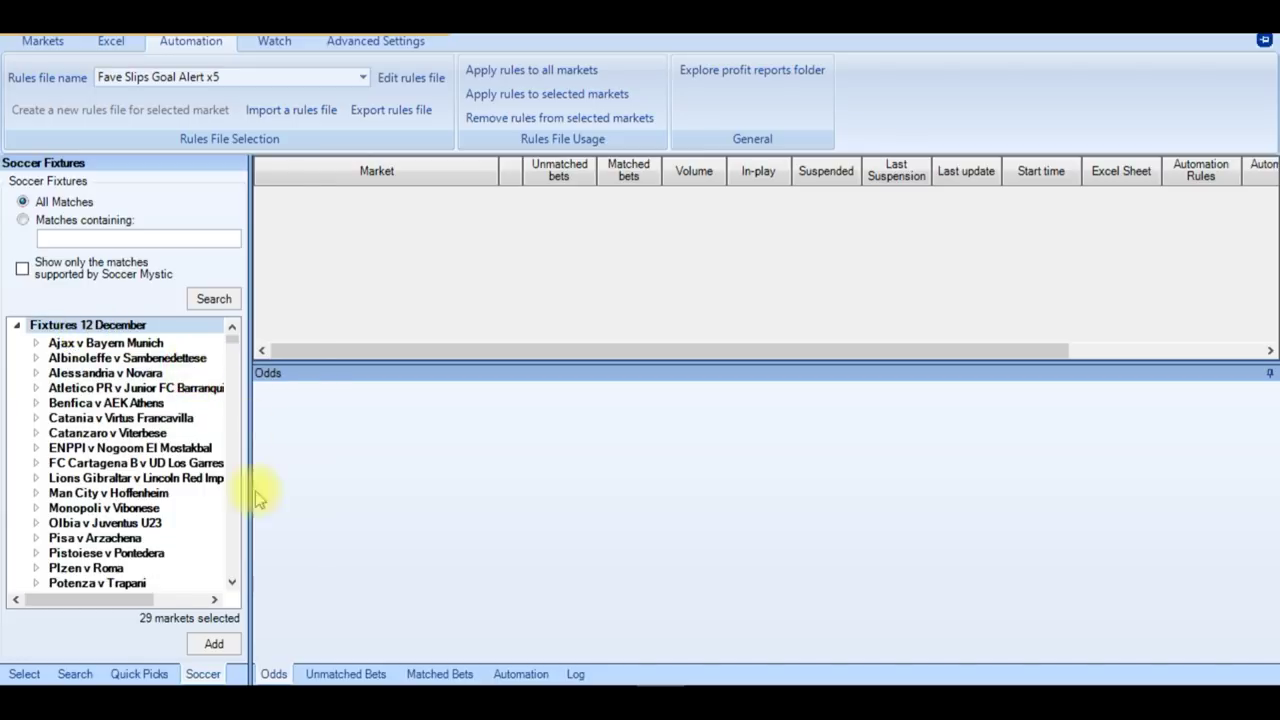
left_click(17, 326)
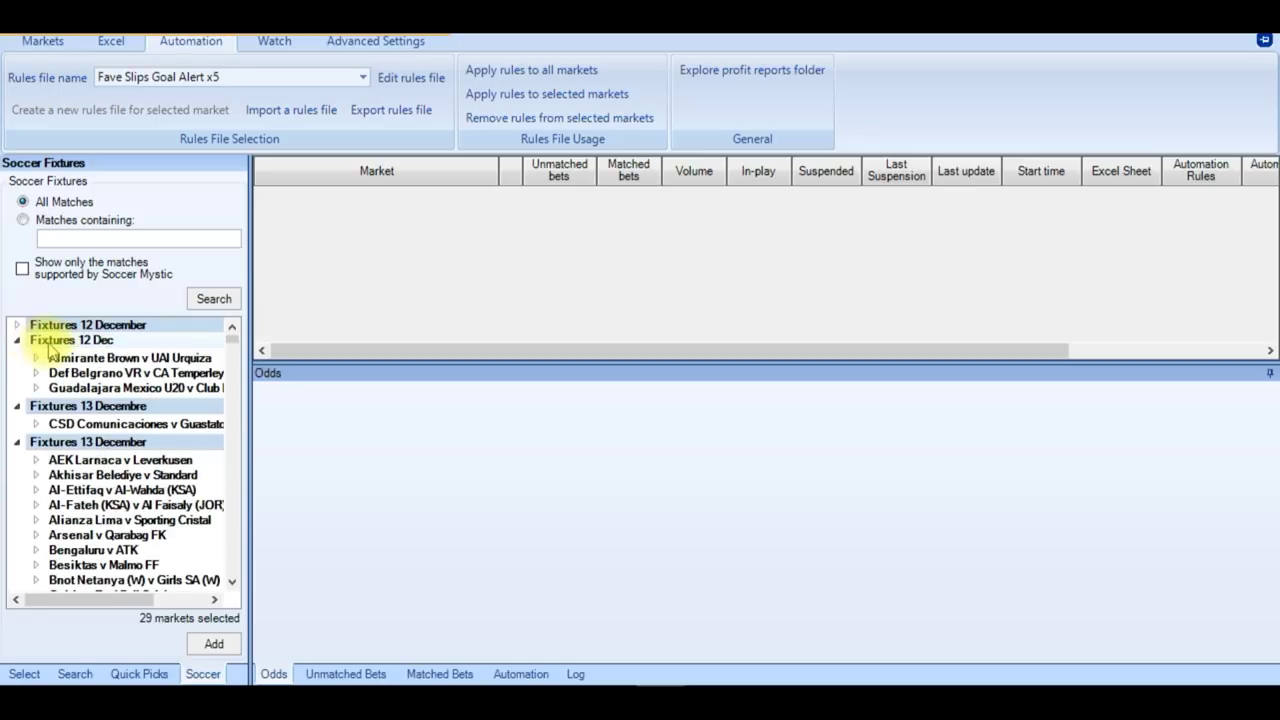
Step: Select the Fixtures 12 Dec Match Odds markets, add all 32 to Guardian, and apply the rules
right_click(45, 340)
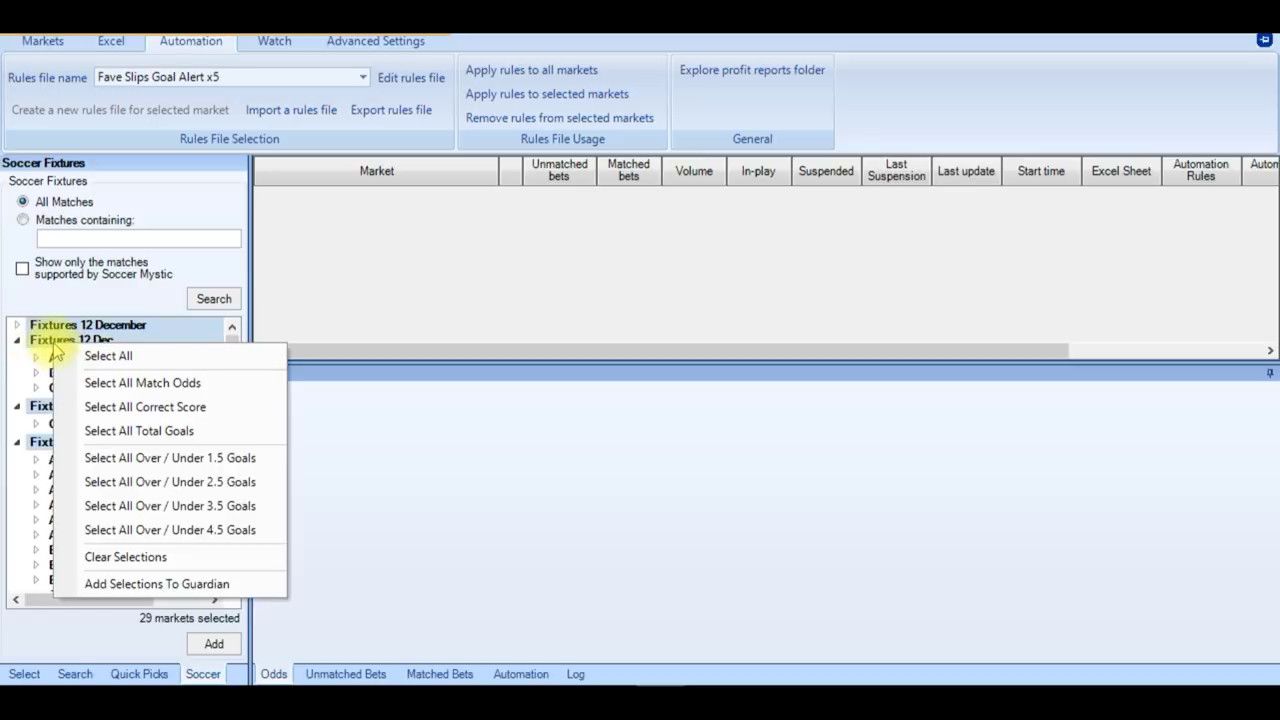
left_click(122, 380)
left_click(214, 644)
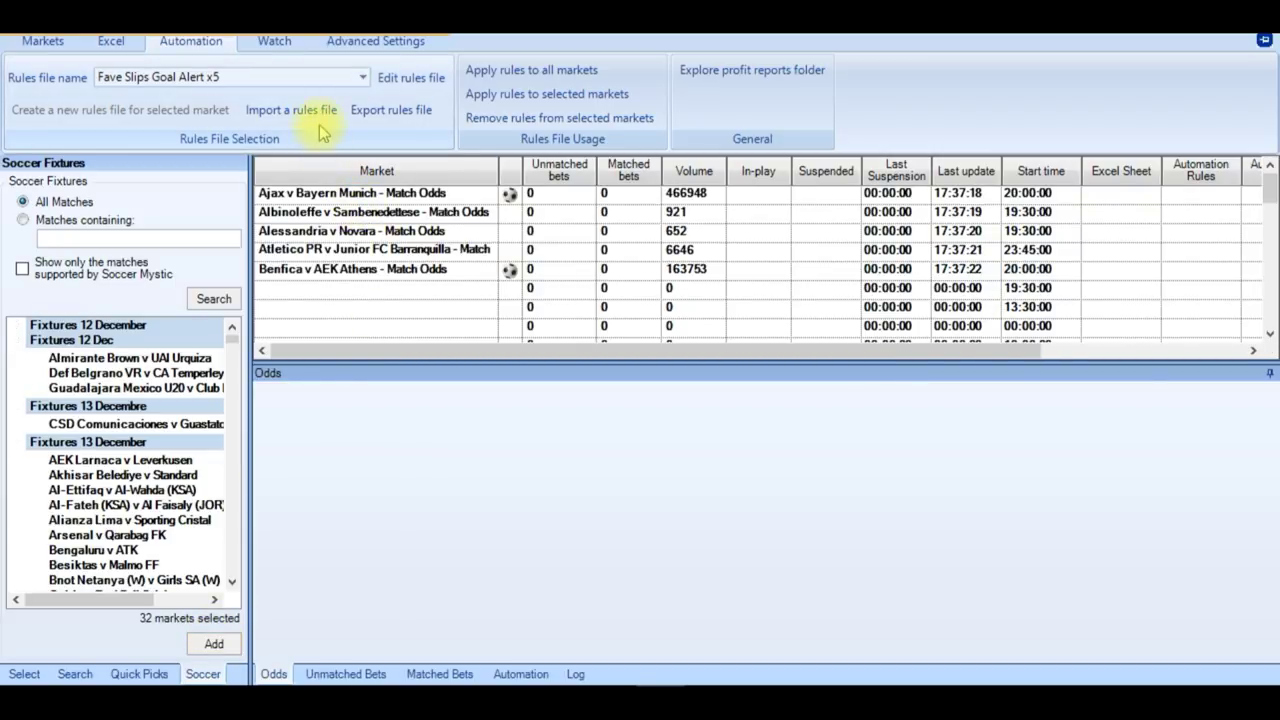
left_click(566, 72)
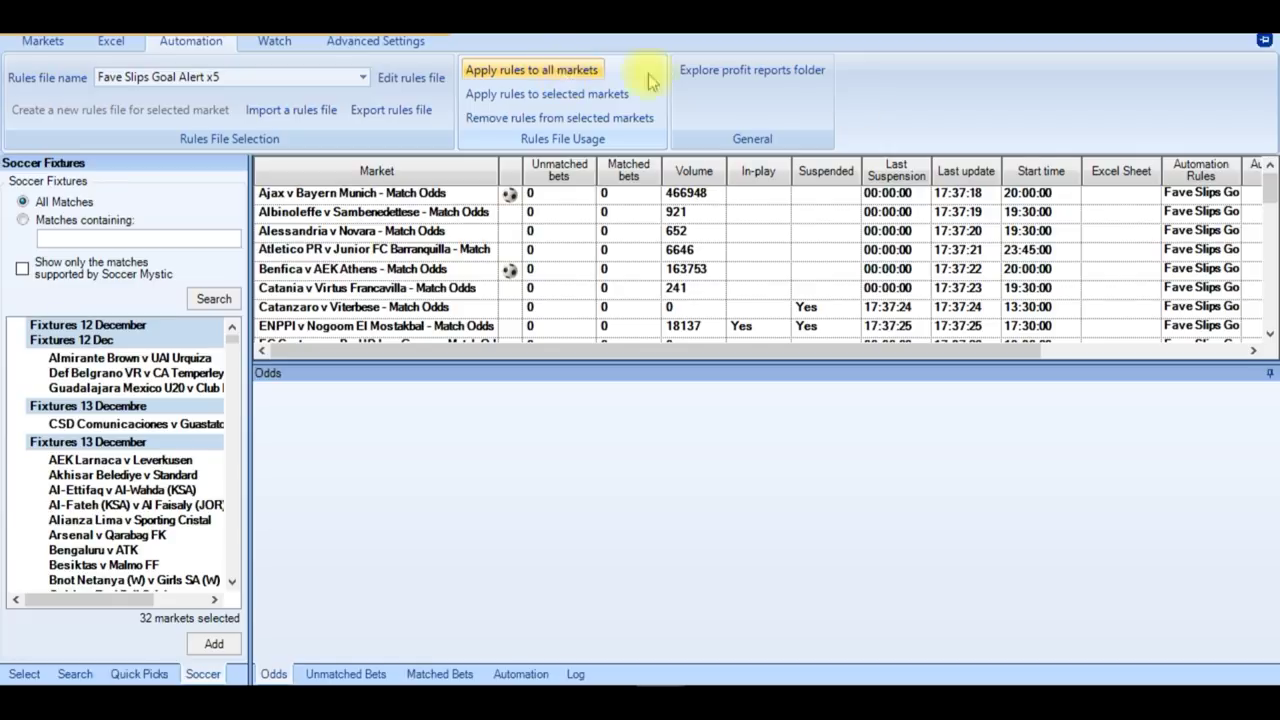
Step: Hide the fixtures sidebar, enlarge the market grid, show advanced refresh settings and sort by start time
left_click(42, 41)
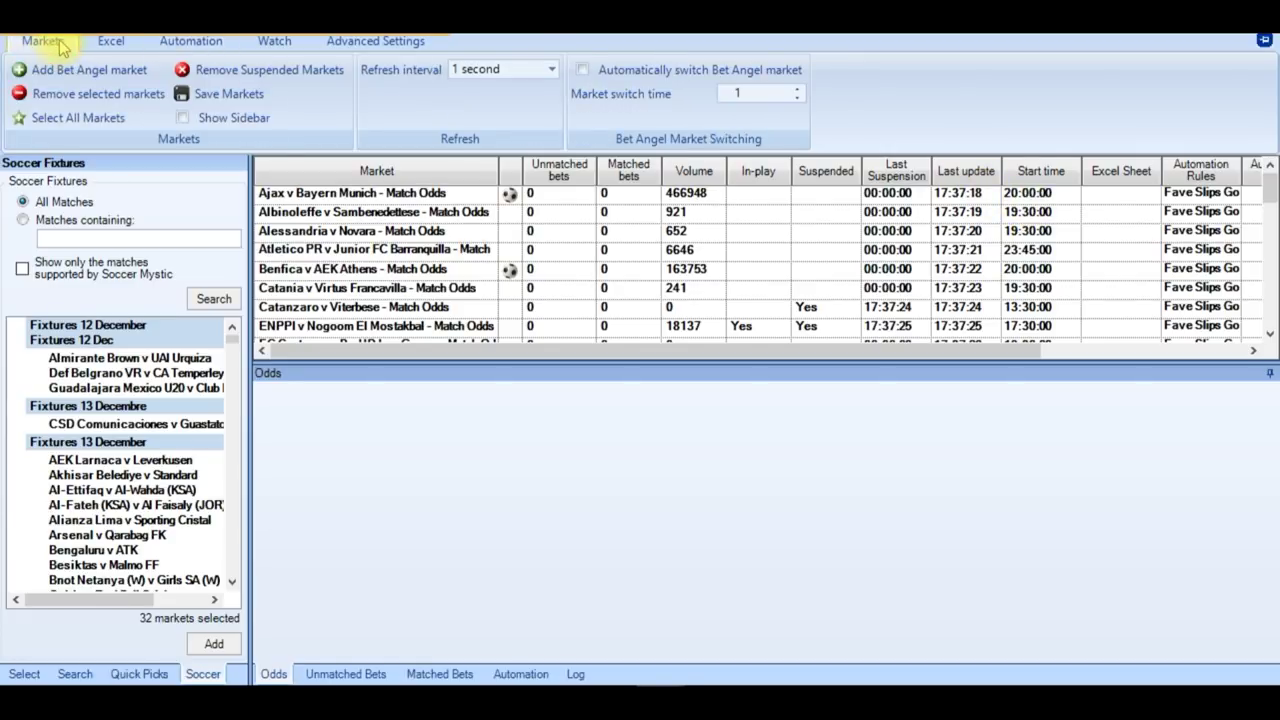
left_click(183, 118)
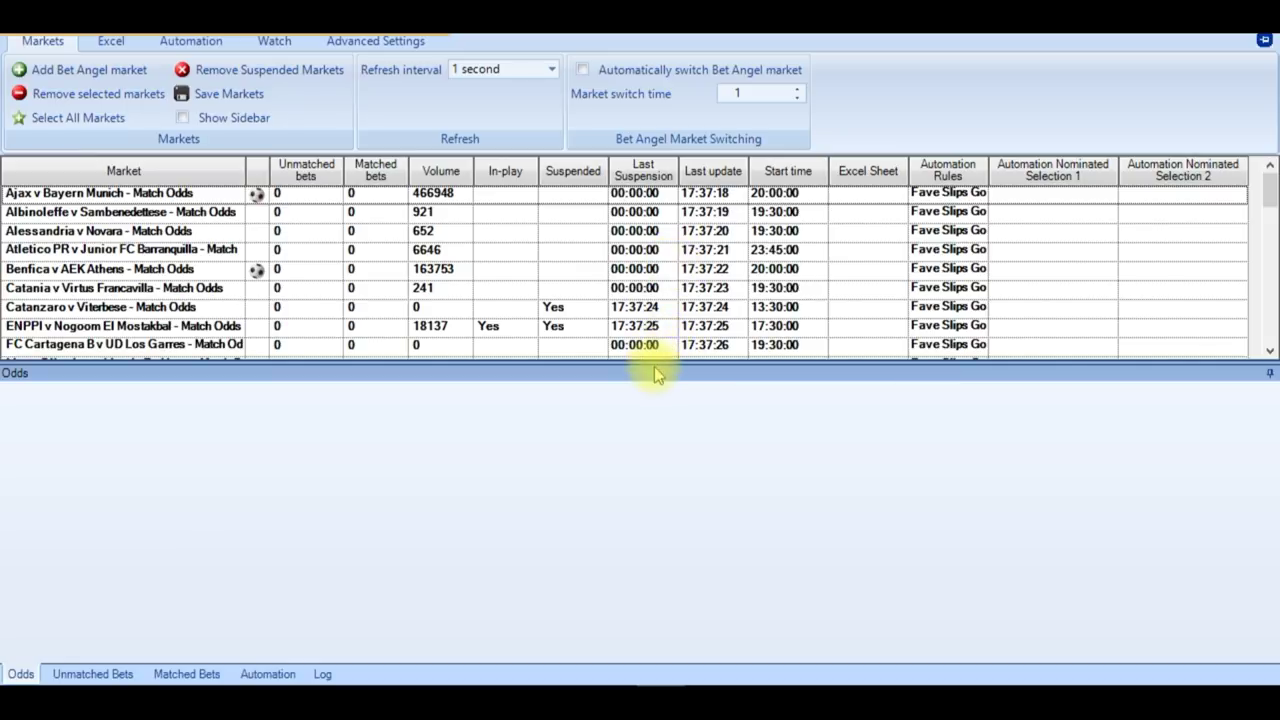
left_click_drag(654, 362, 656, 466)
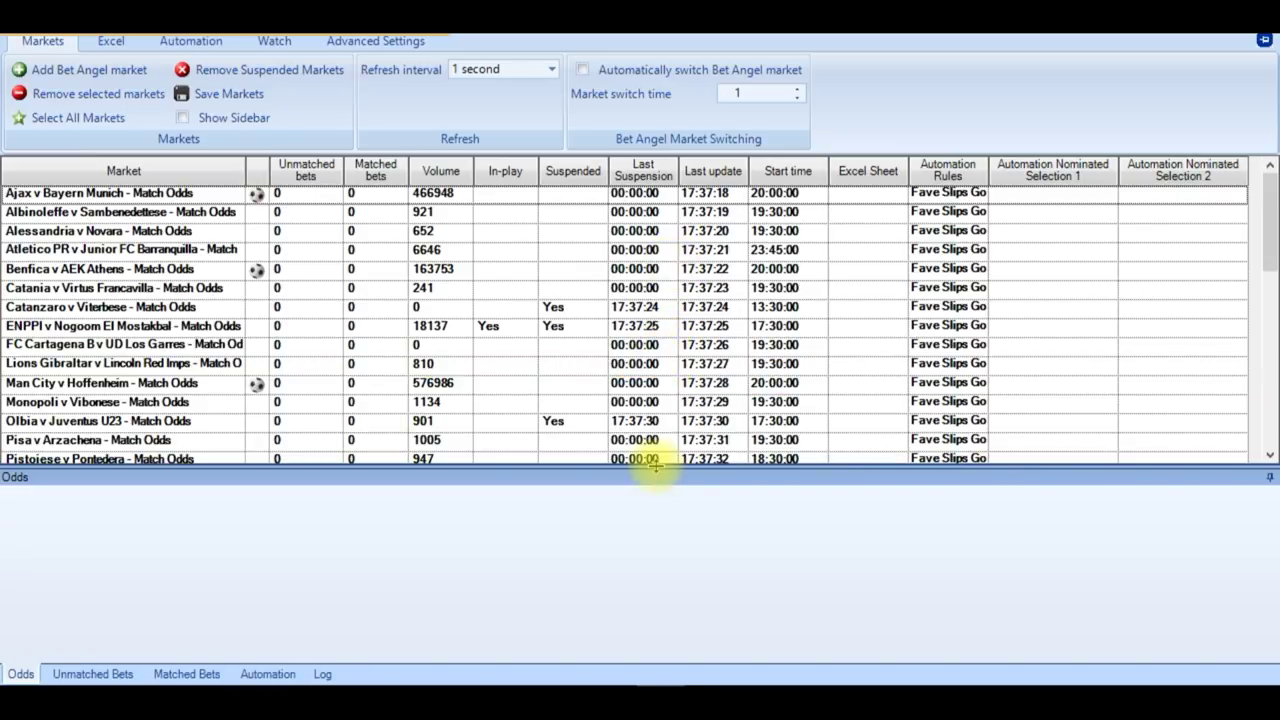
left_click(379, 42)
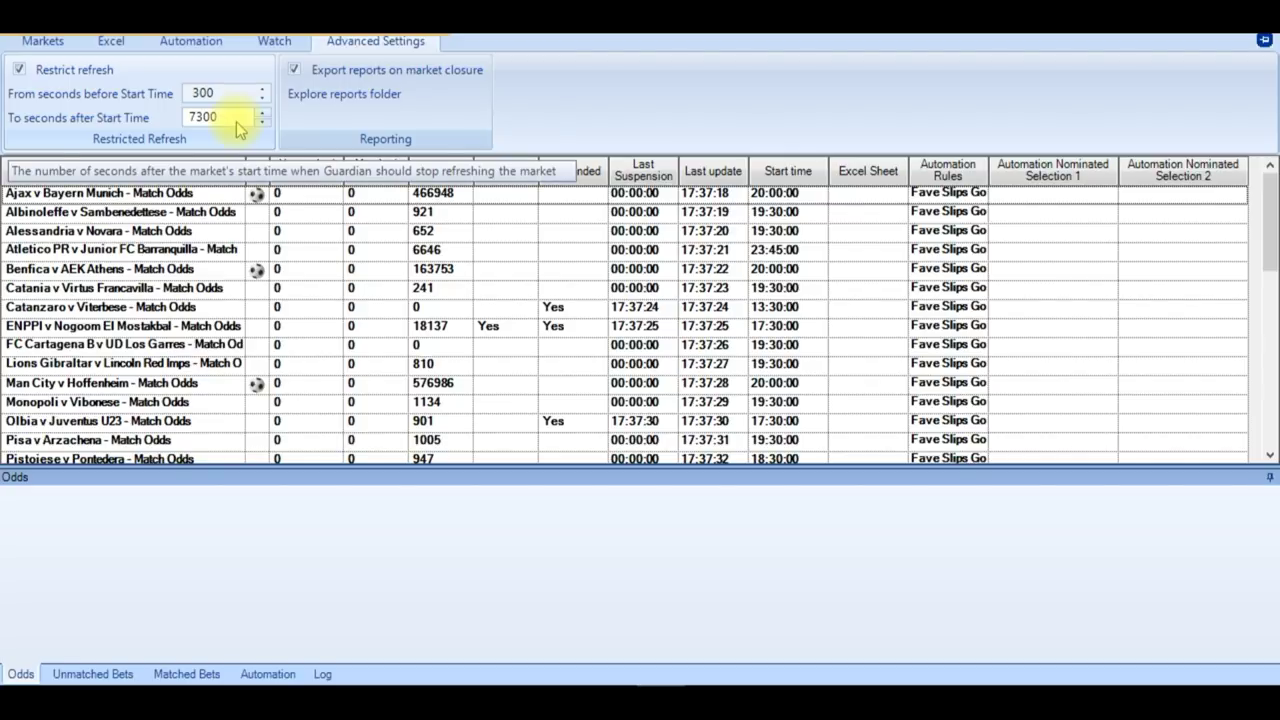
left_click(779, 175)
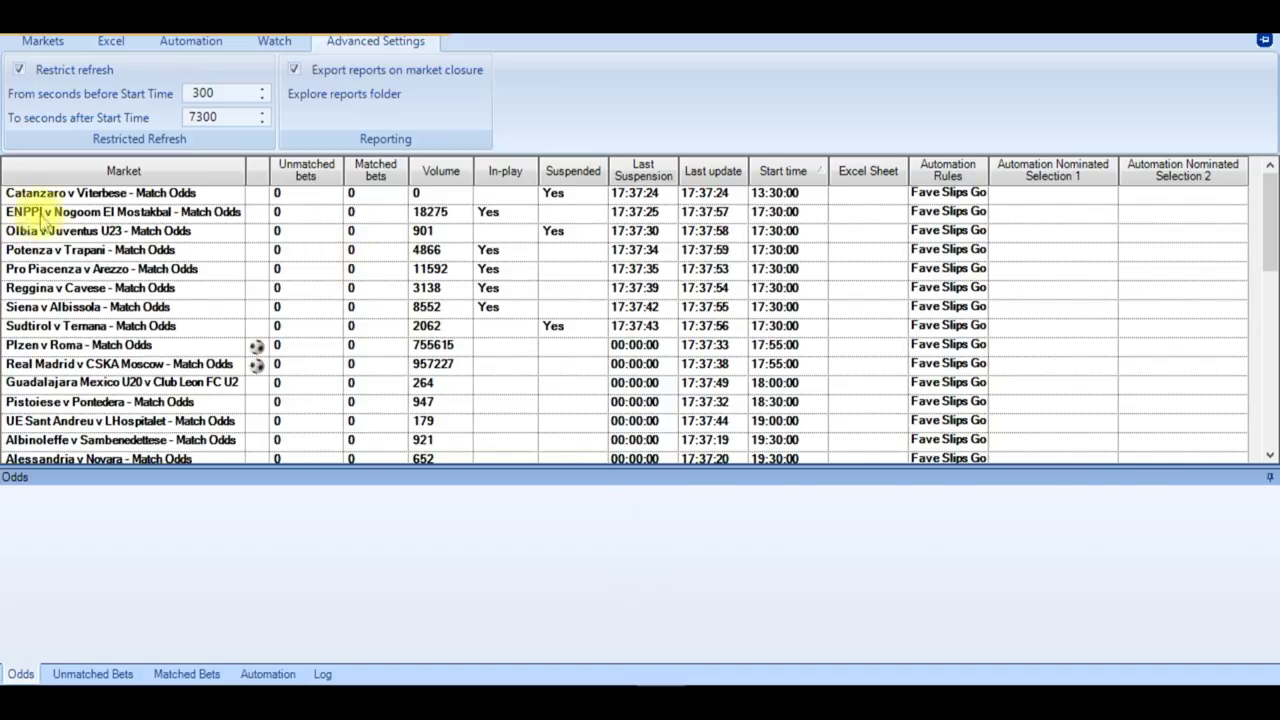
Step: Delete the eight markets from Catanzaro v Viterbese to Sudtirol v Ternana and select Plzen v Roma
left_click_drag(86, 193, 92, 340)
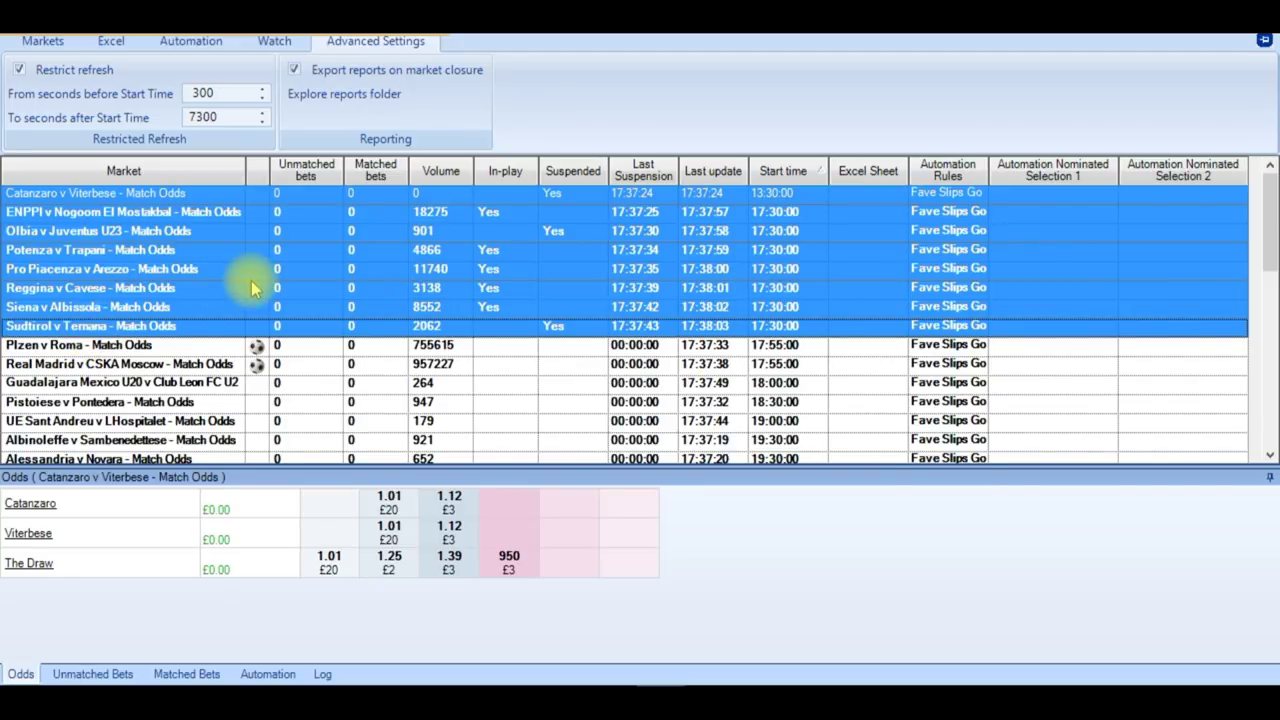
key("Delete")
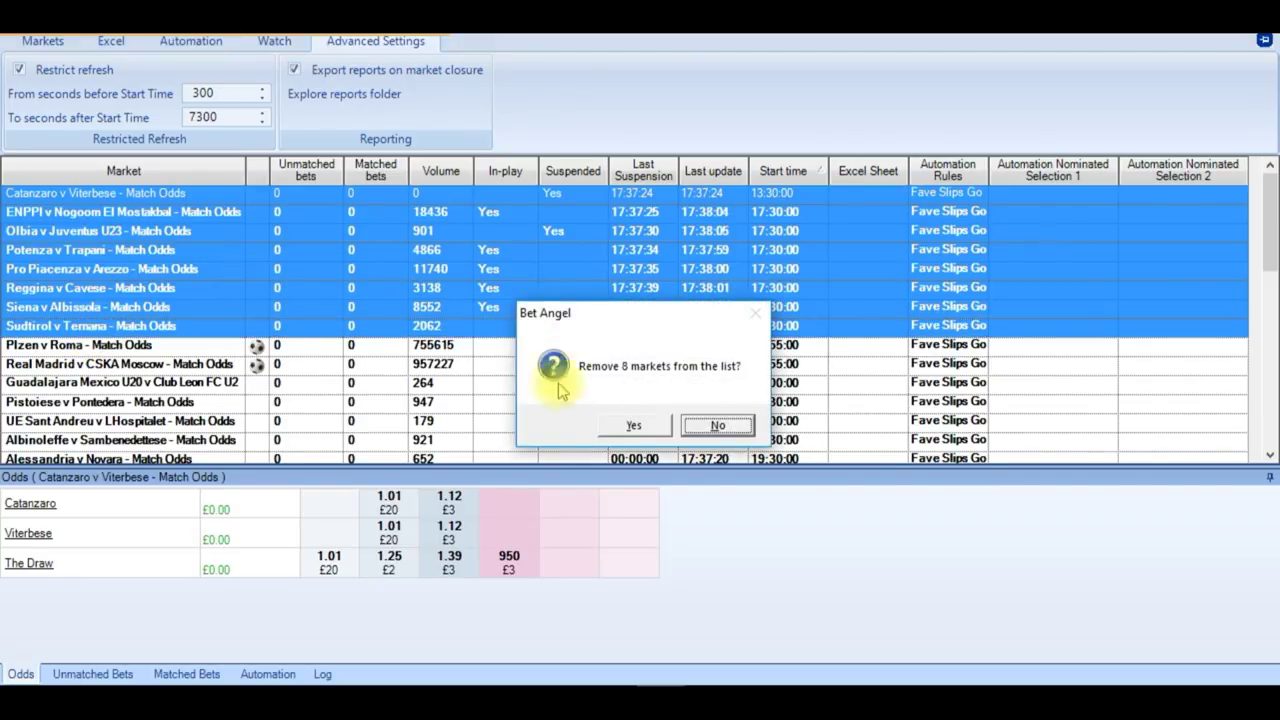
left_click(636, 430)
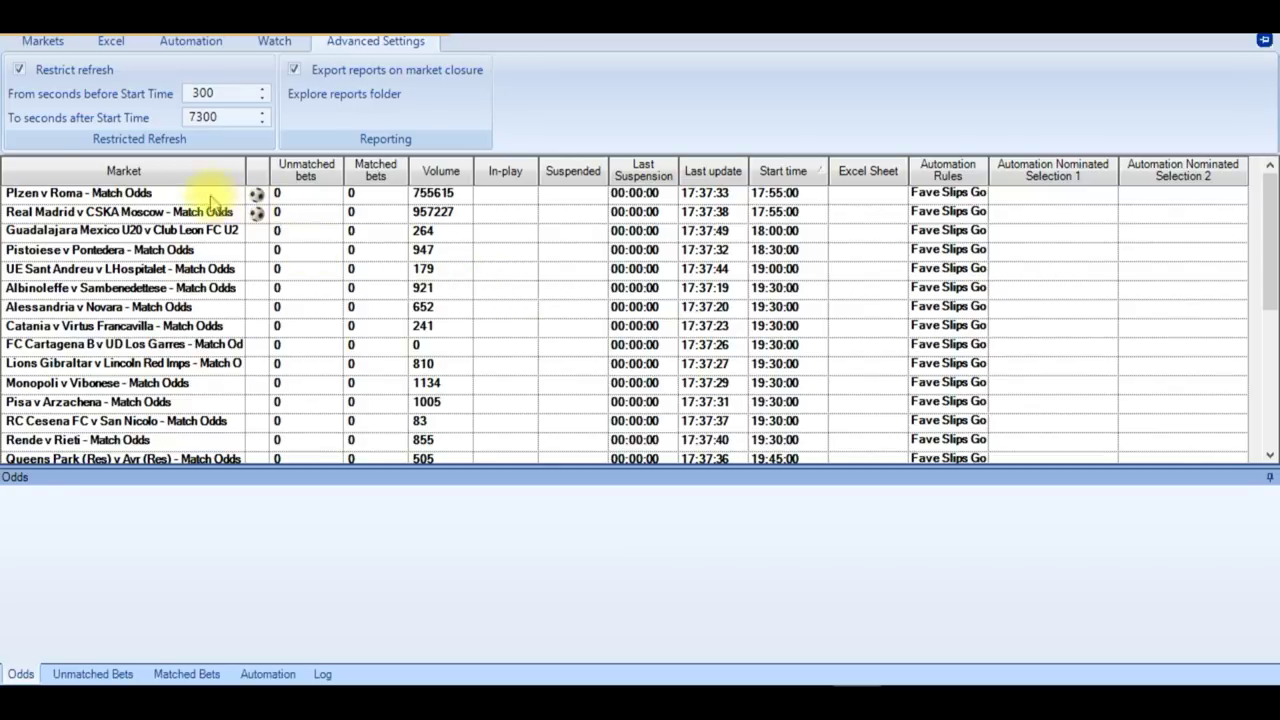
left_click(170, 196)
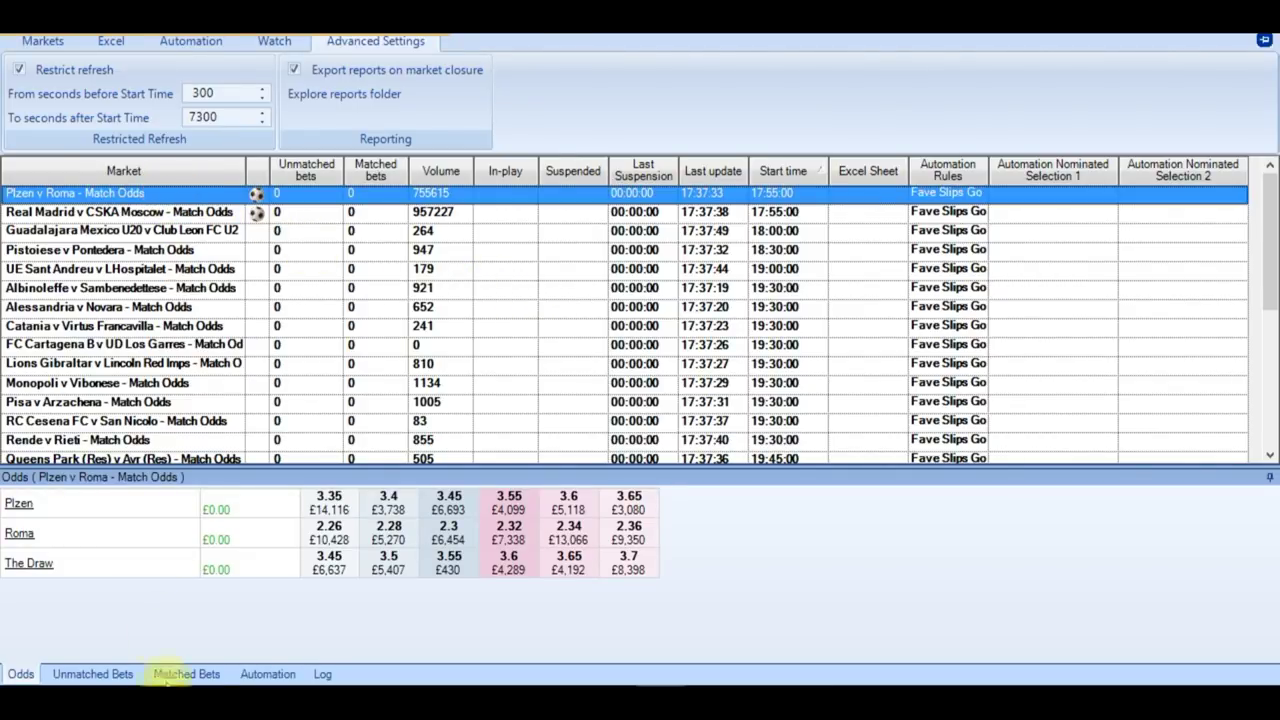
Step: Check the Plzen v Roma automation rules, then view the rules on Real Madrid v CSKA Moscow
left_click(258, 674)
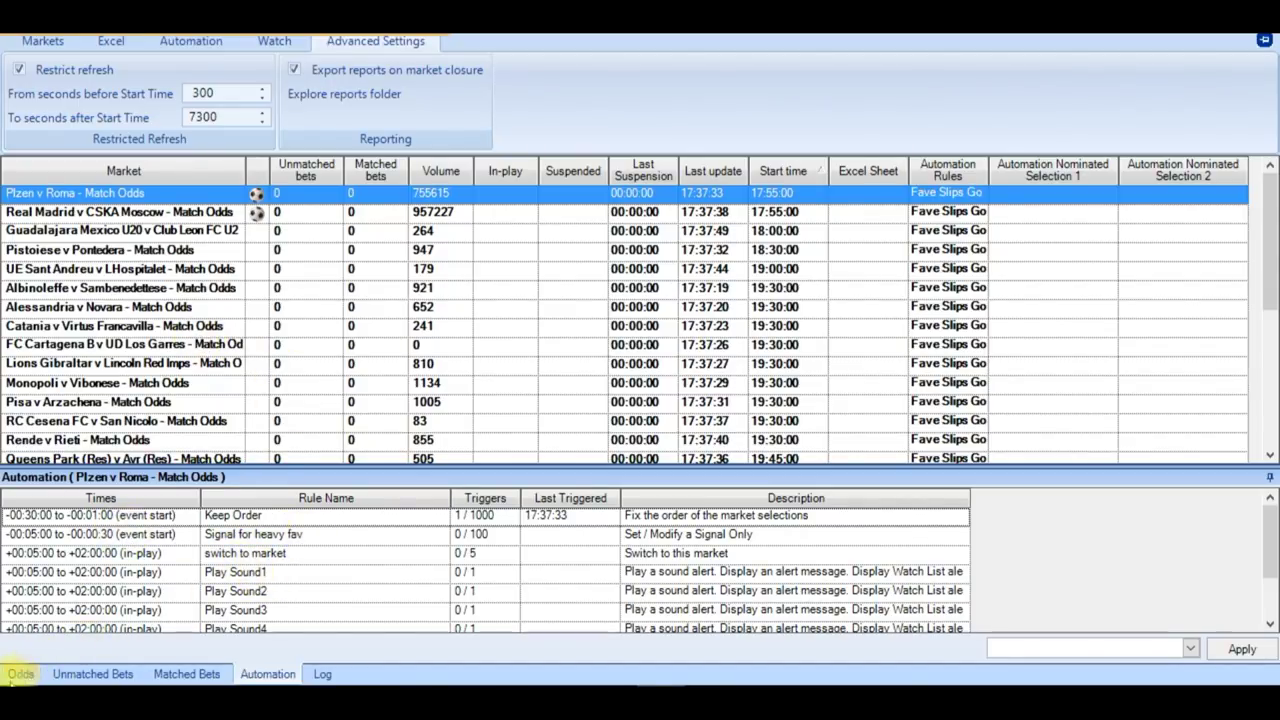
left_click(21, 674)
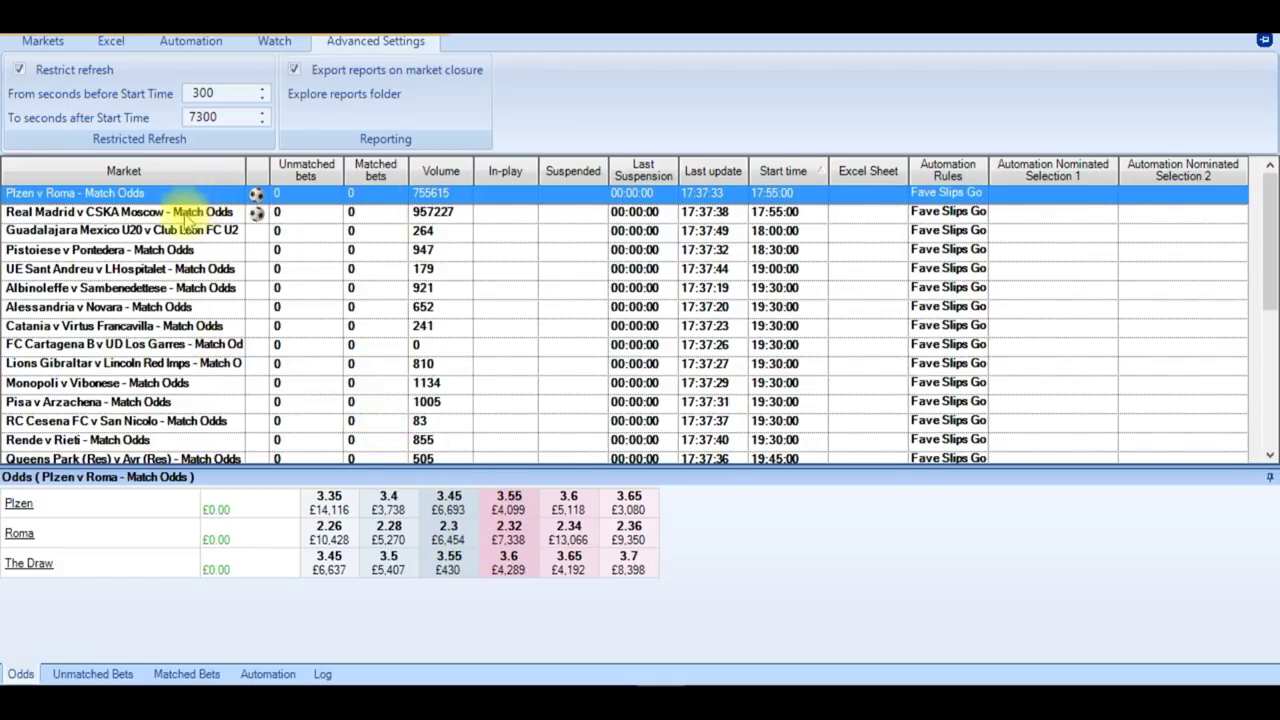
left_click(178, 212)
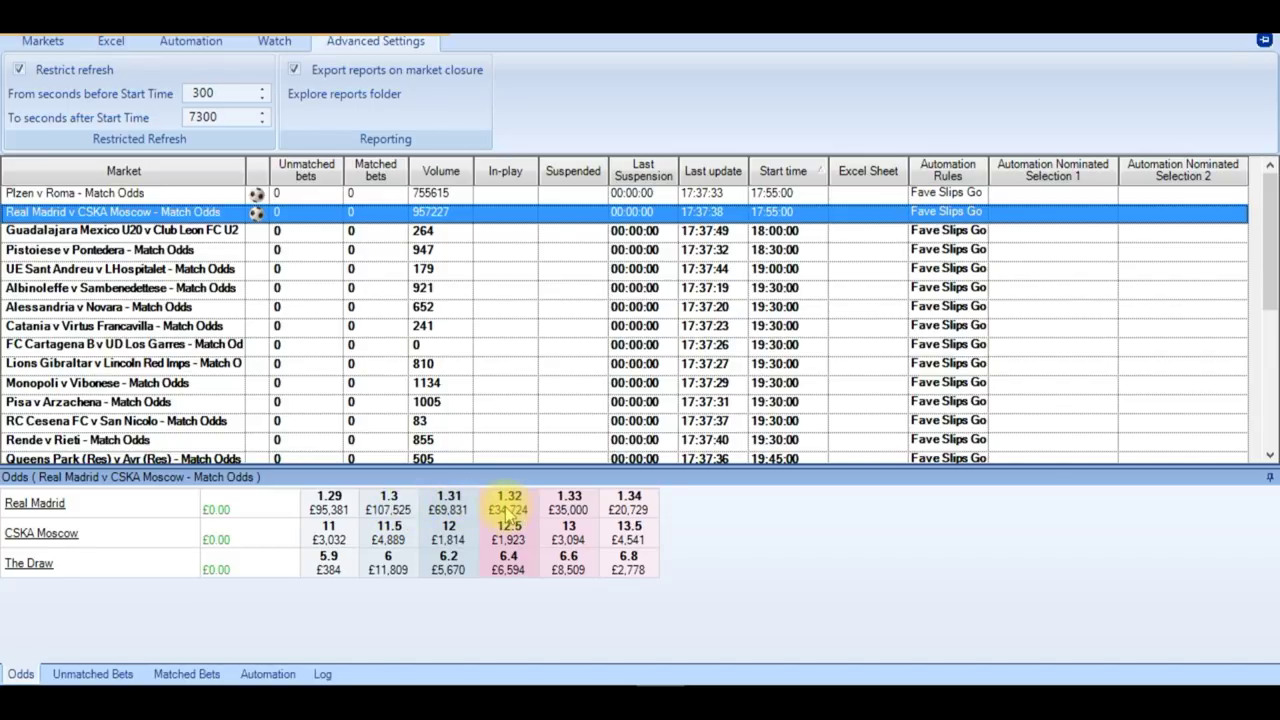
left_click(268, 674)
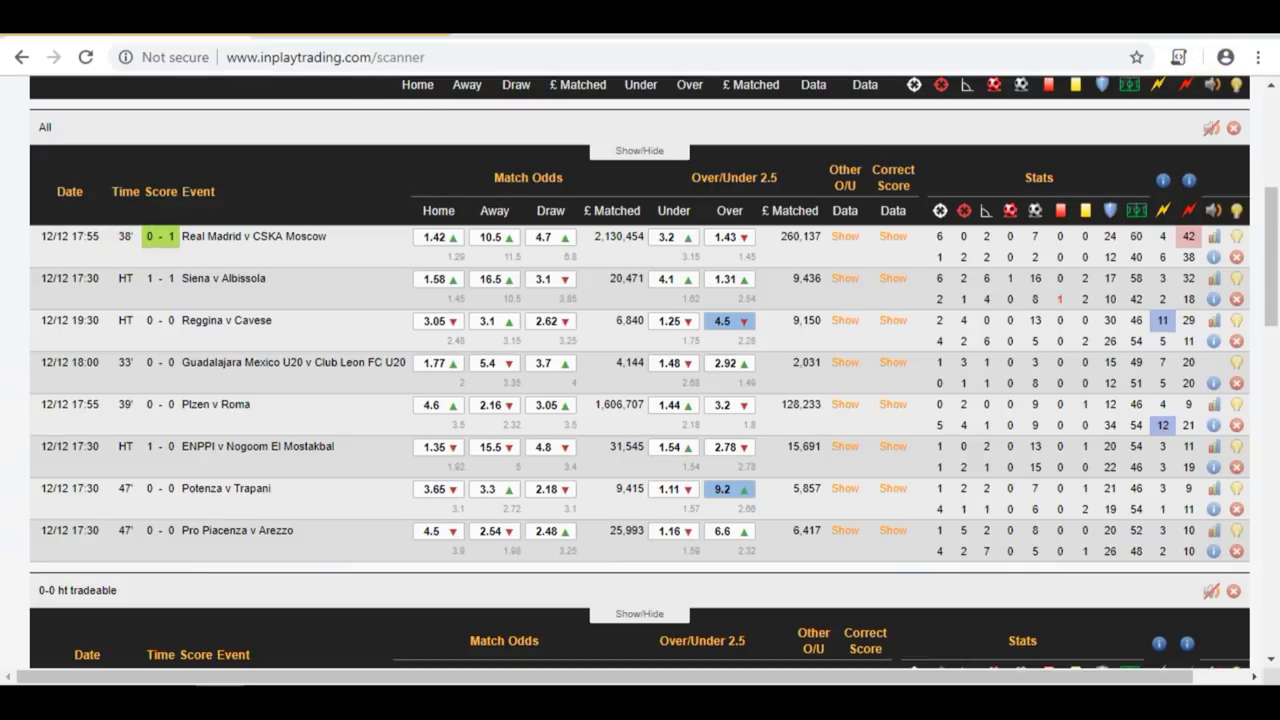
key("alt+Tab")
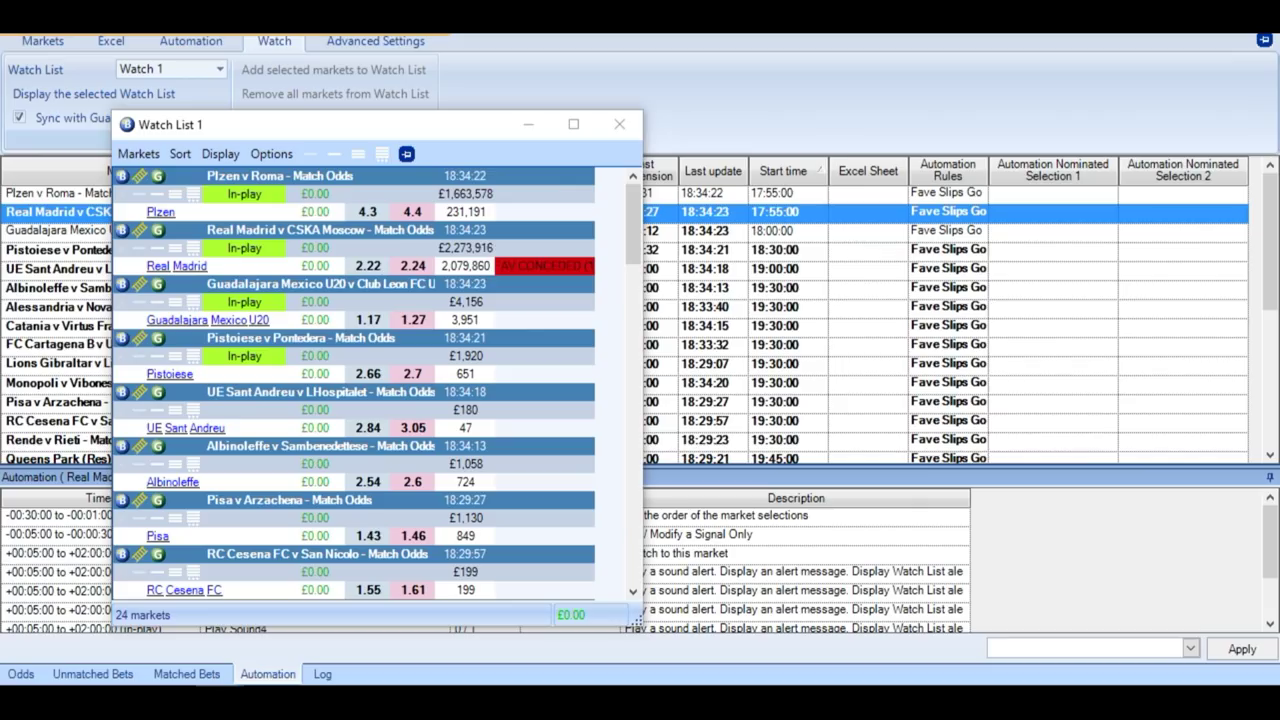